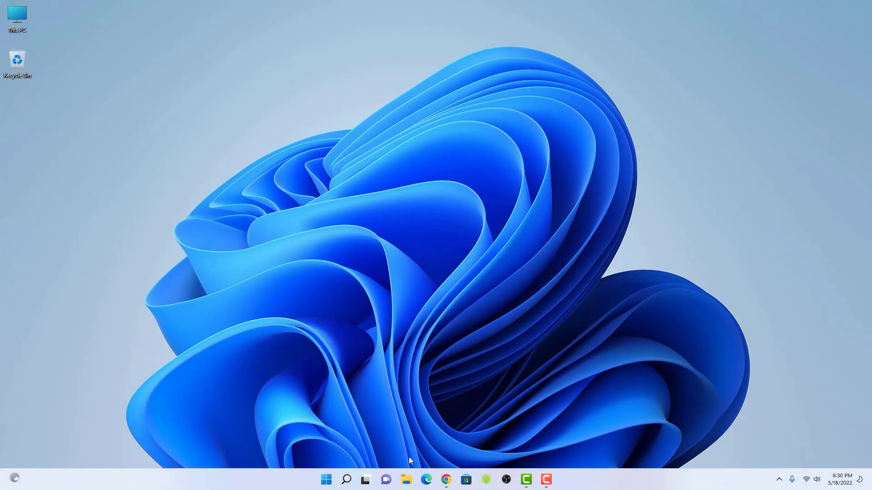
Step: Open kali.org's Get Kali page and jump to the Bare Metal downloads section
{"action": "left_click", "coordinate": [443, 480]}
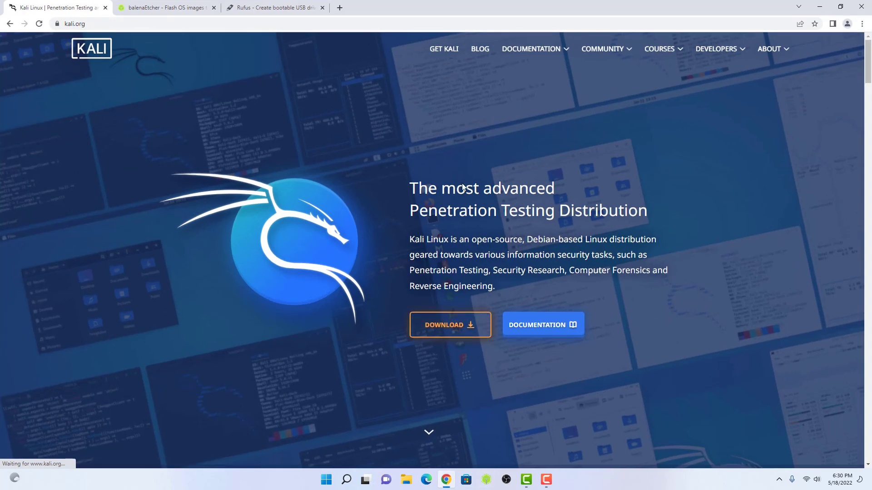
{"action": "left_click", "coordinate": [443, 314]}
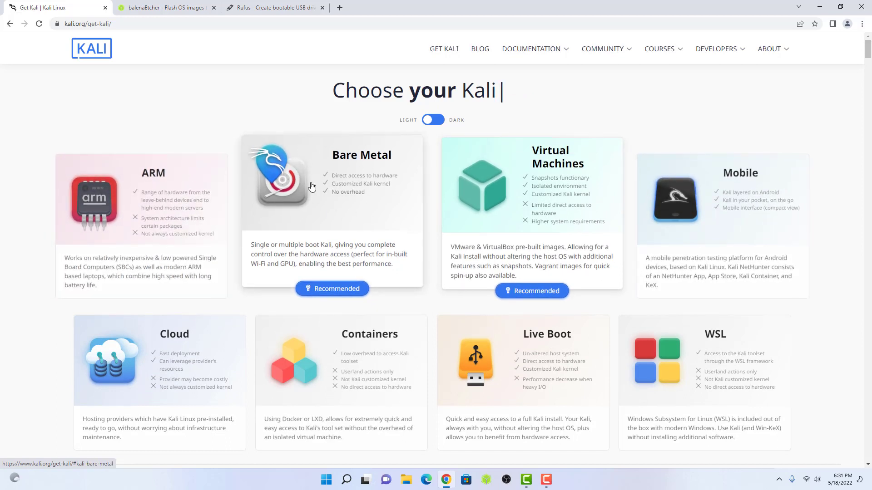
{"action": "left_click", "coordinate": [356, 200]}
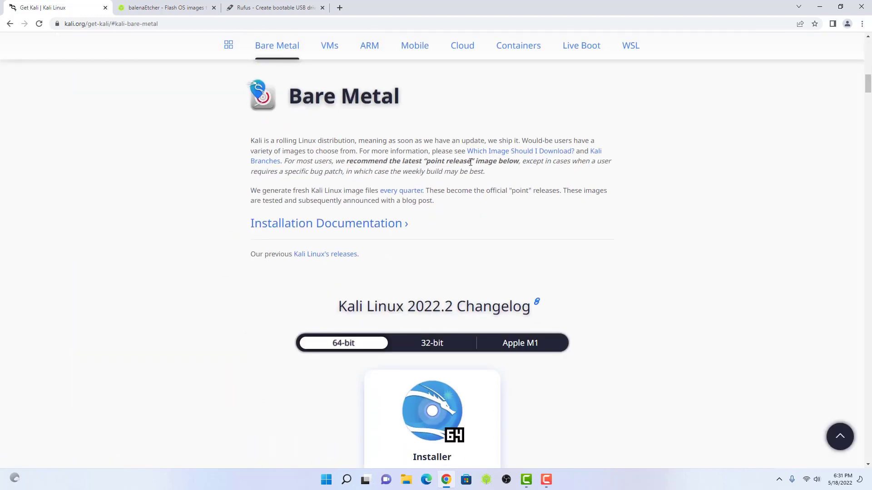
{"action": "scroll", "coordinate": [397, 193], "scroll_direction": "down", "scroll_amount": 2}
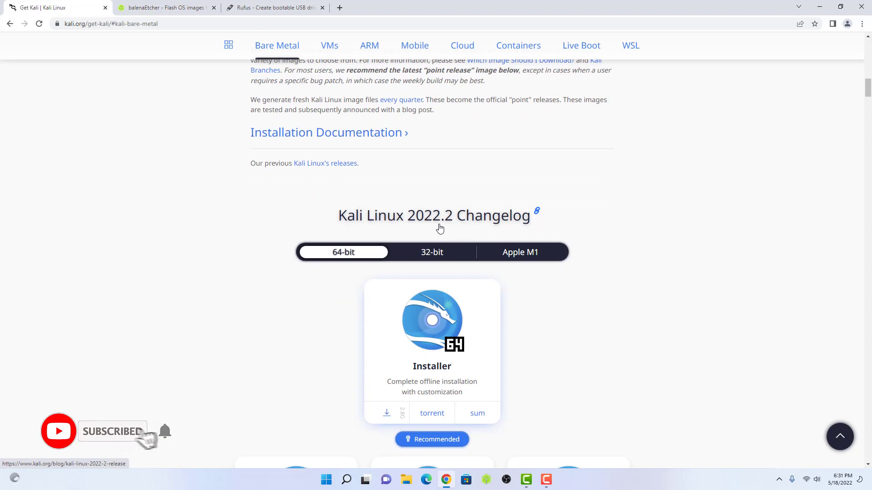
{"action": "scroll", "coordinate": [439, 228], "scroll_direction": "down", "scroll_amount": 2}
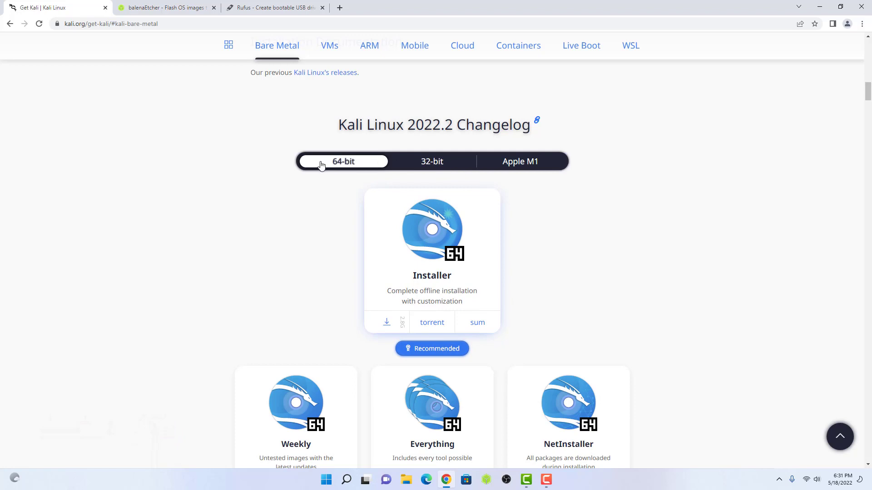
Step: Look at the 32-bit and Apple M1 images, then return to the 64-bit images
{"action": "left_click", "coordinate": [422, 164]}
{"action": "left_click", "coordinate": [513, 160]}
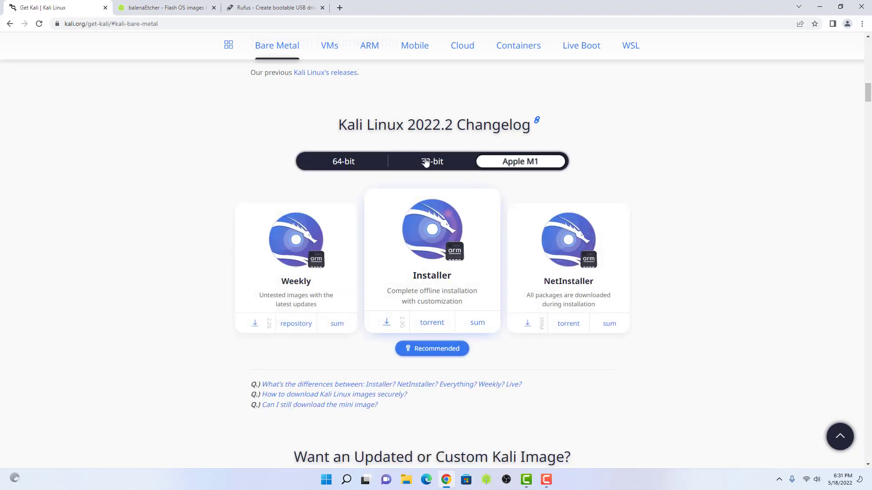
{"action": "left_click", "coordinate": [334, 163]}
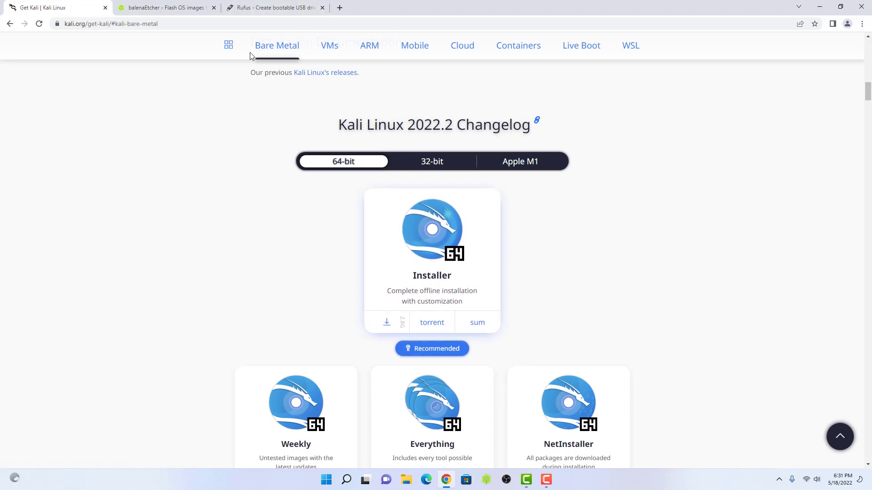
Step: On the balenaEtcher page, view and close the list of Etcher download variants
{"action": "left_click", "coordinate": [158, 8]}
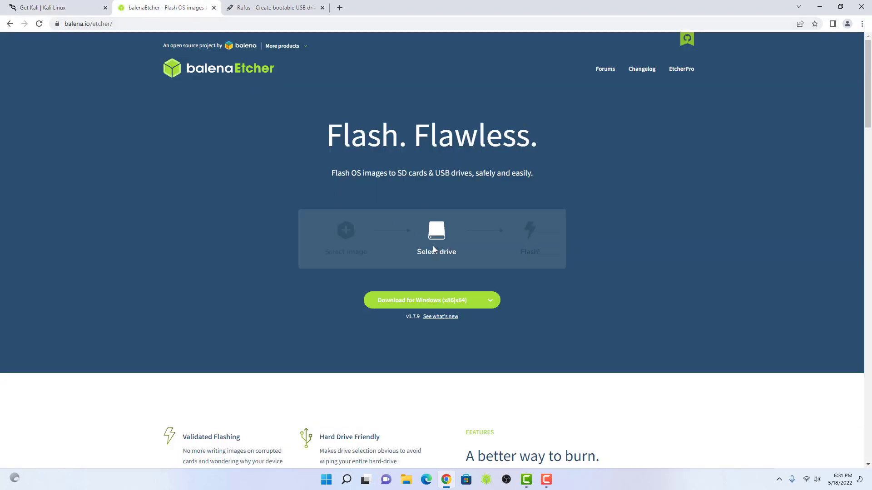
{"action": "left_click", "coordinate": [489, 302]}
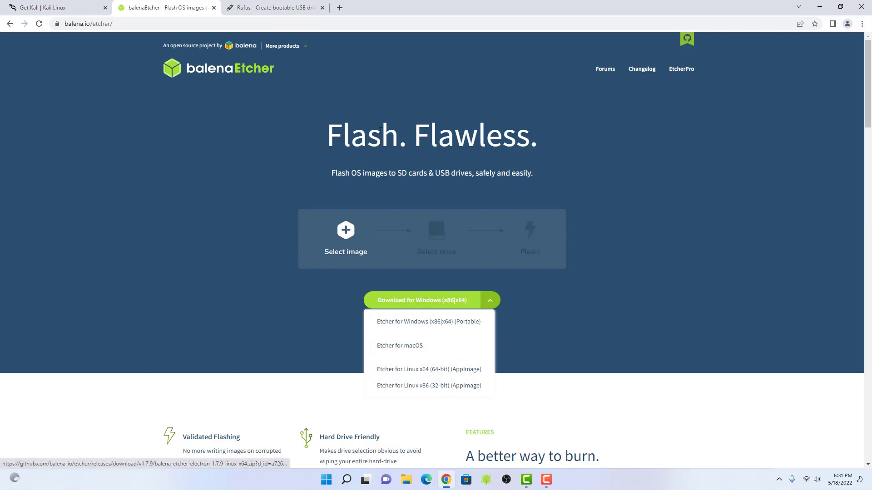
{"action": "left_click", "coordinate": [550, 330]}
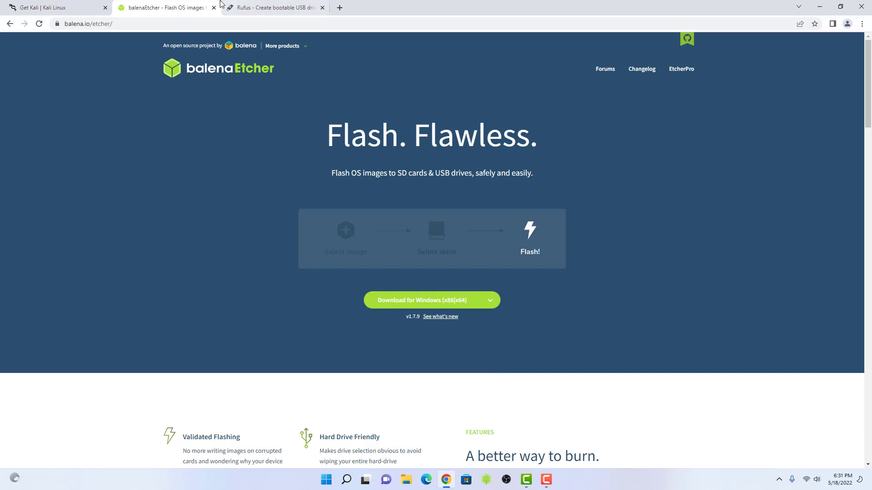
Step: Scroll through the Rufus page, then go back to the balenaEtcher page
{"action": "left_click", "coordinate": [244, 10]}
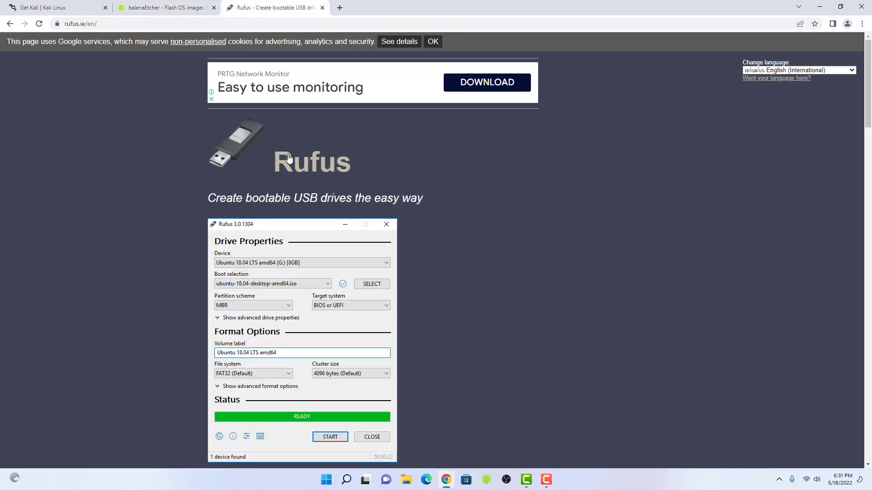
{"action": "scroll", "coordinate": [313, 181], "scroll_direction": "down", "scroll_amount": 3}
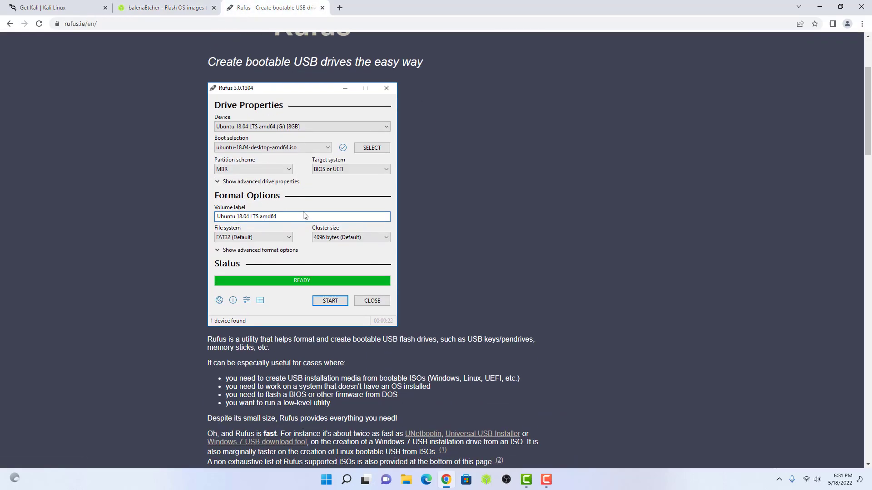
{"action": "scroll", "coordinate": [305, 215], "scroll_direction": "down", "scroll_amount": 5}
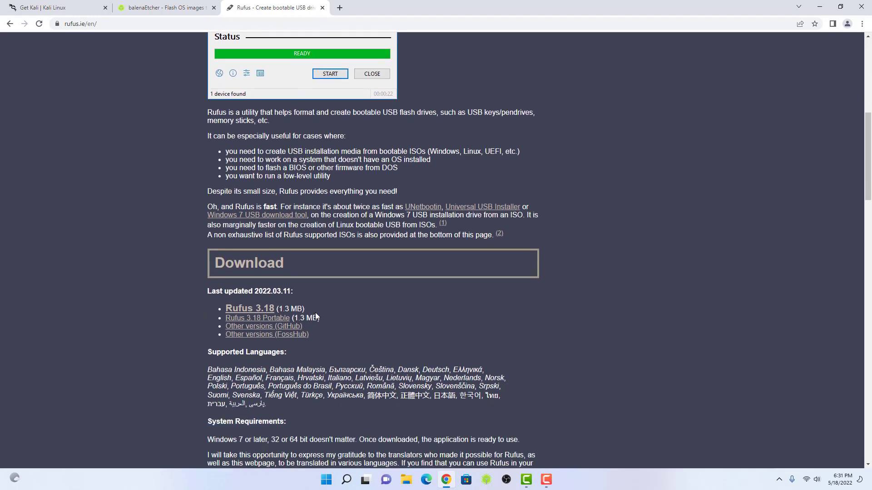
{"action": "scroll", "coordinate": [324, 304], "scroll_direction": "up", "scroll_amount": 7}
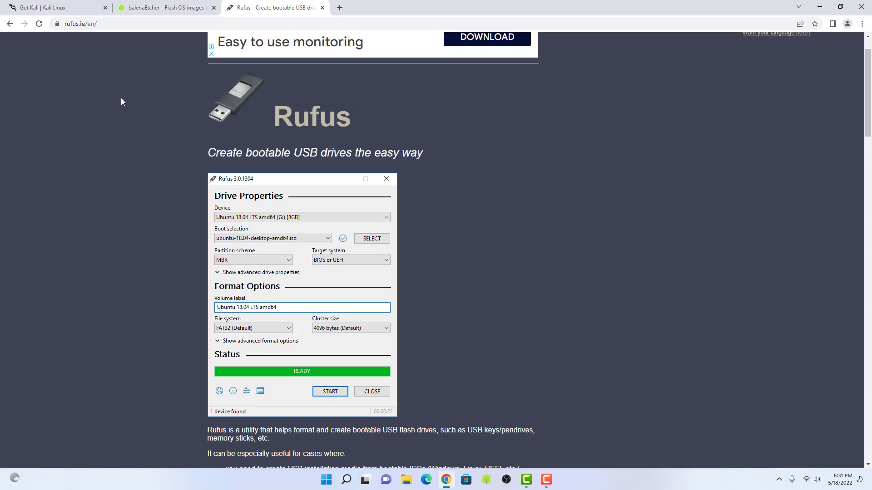
{"action": "left_click", "coordinate": [128, 9]}
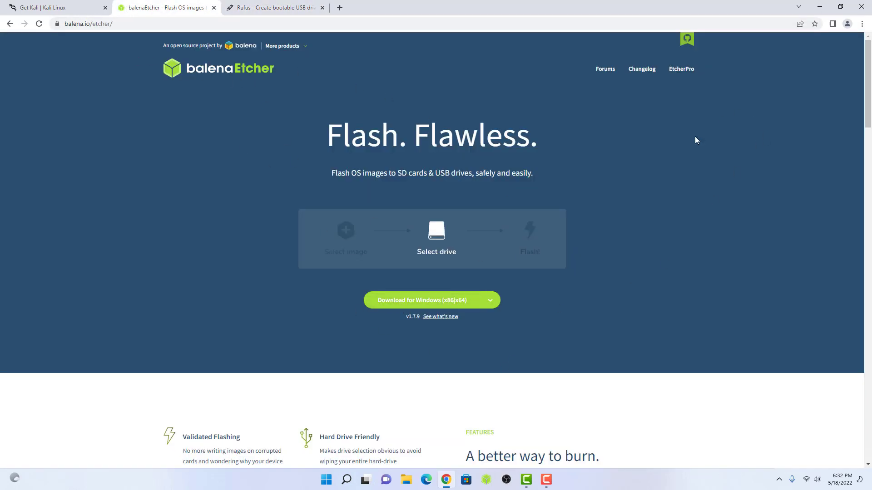
Step: Launch balenaEtcher and choose kali-linux-2022.2-installer-amd64 from Downloads as the image to flash
{"action": "left_click", "coordinate": [819, 5]}
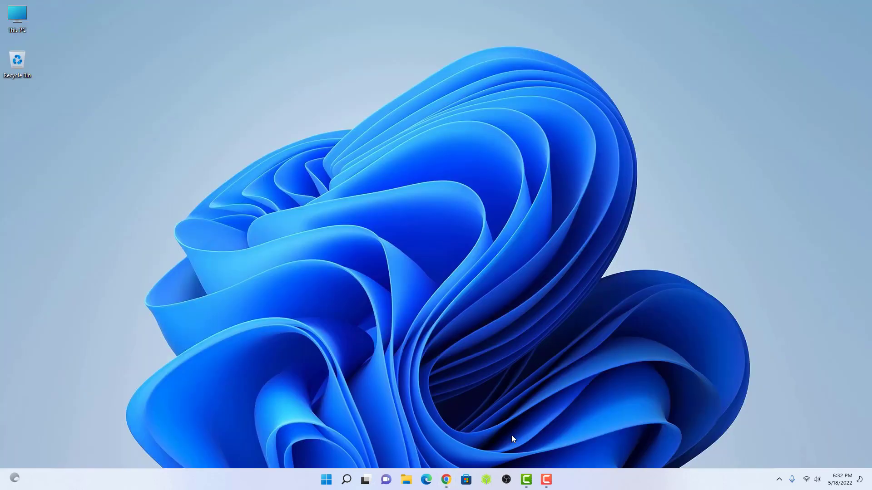
{"action": "left_click", "coordinate": [486, 480]}
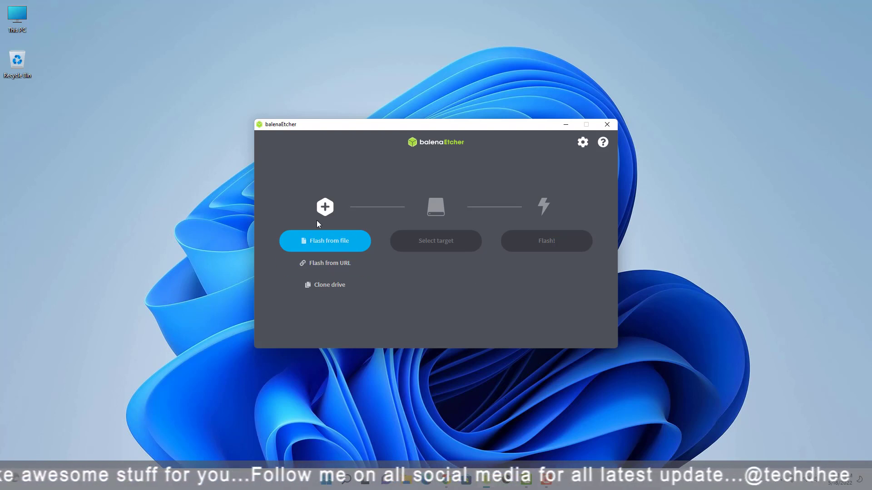
{"action": "left_click", "coordinate": [330, 243]}
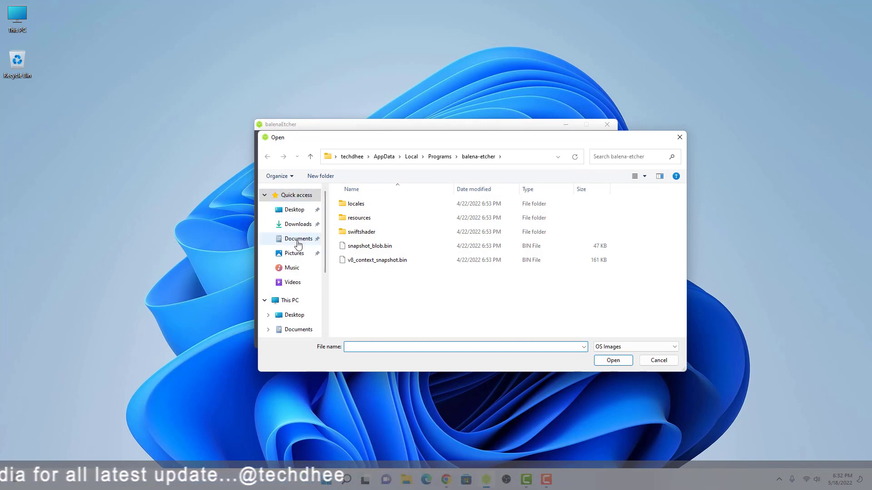
{"action": "left_click", "coordinate": [296, 225]}
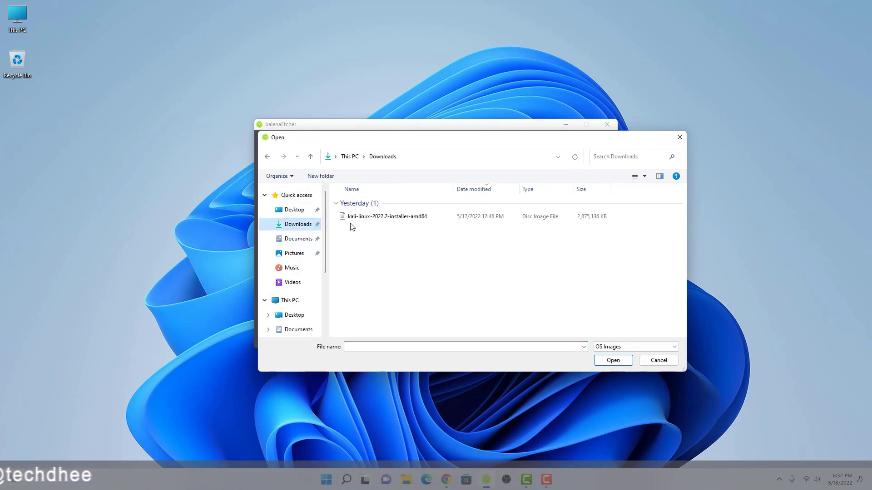
{"action": "left_click", "coordinate": [357, 218]}
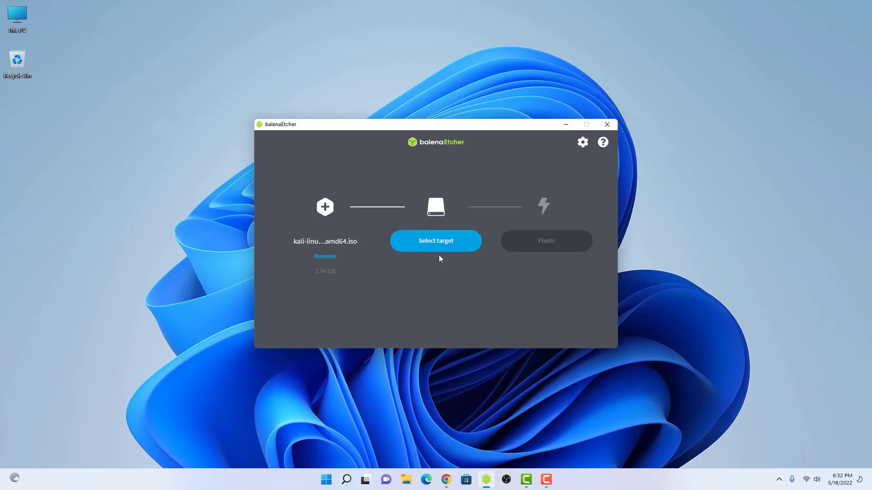
Step: Target the SanDisk Cruzer Blade, flash the Kali ISO to it, then close balenaEtcher
{"action": "left_click", "coordinate": [439, 248]}
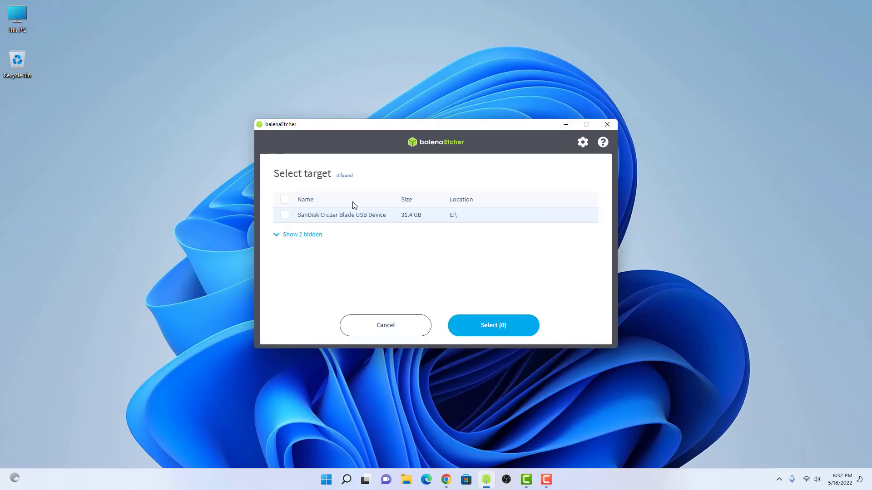
{"action": "left_click", "coordinate": [285, 215]}
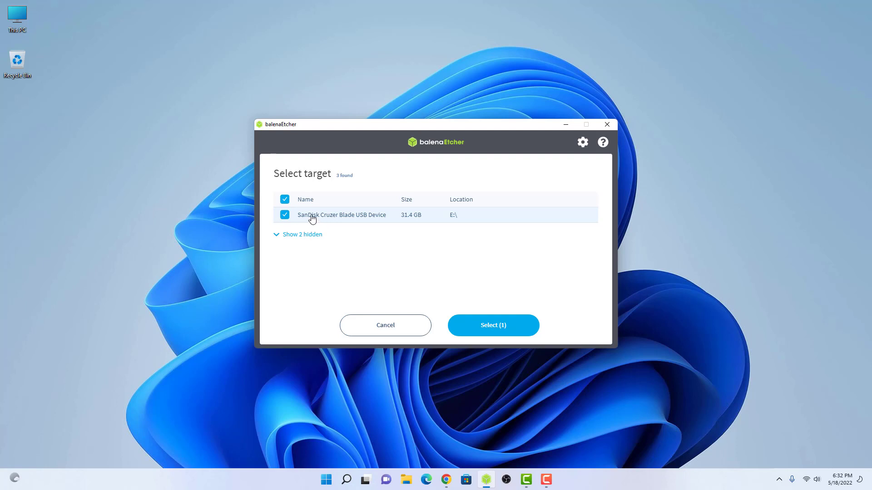
{"action": "left_click", "coordinate": [483, 332]}
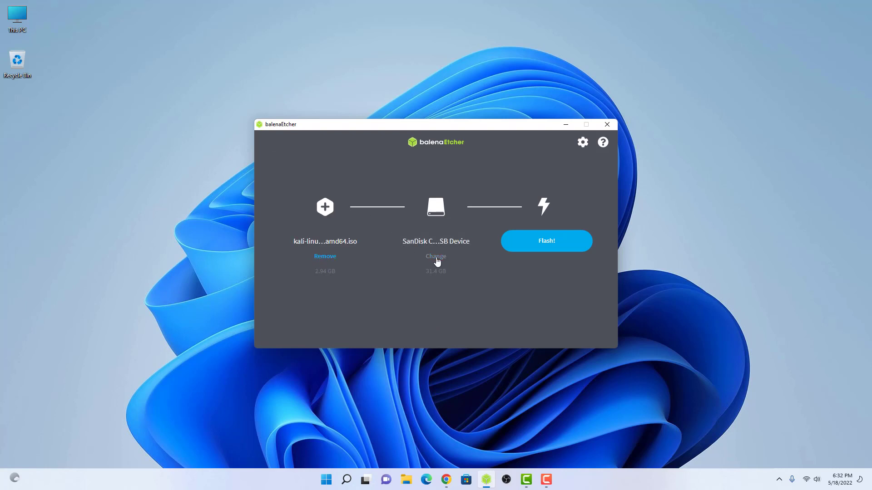
{"action": "left_click", "coordinate": [556, 246]}
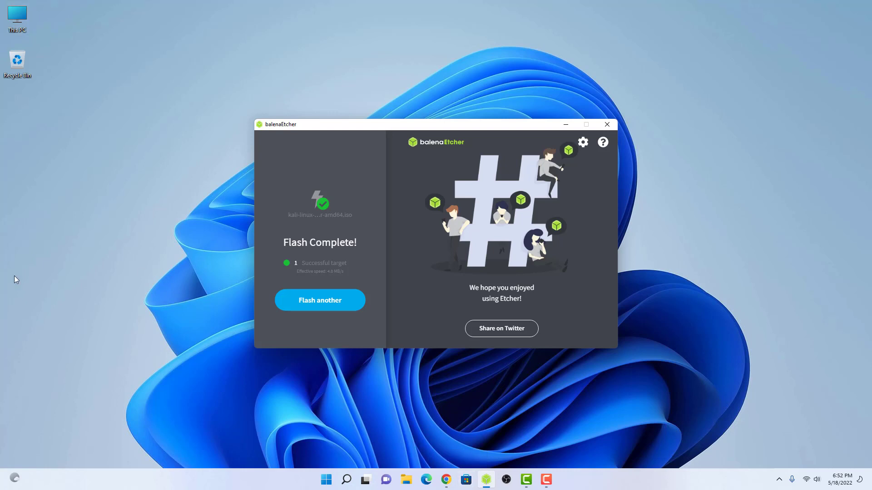
{"action": "left_click", "coordinate": [606, 124]}
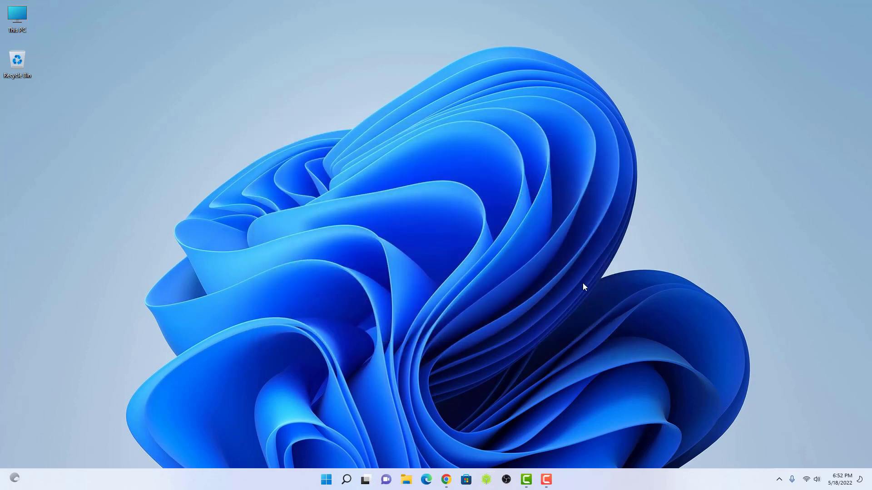
Step: Restart Windows 11 from the Start menu's power options
{"action": "left_click", "coordinate": [326, 484]}
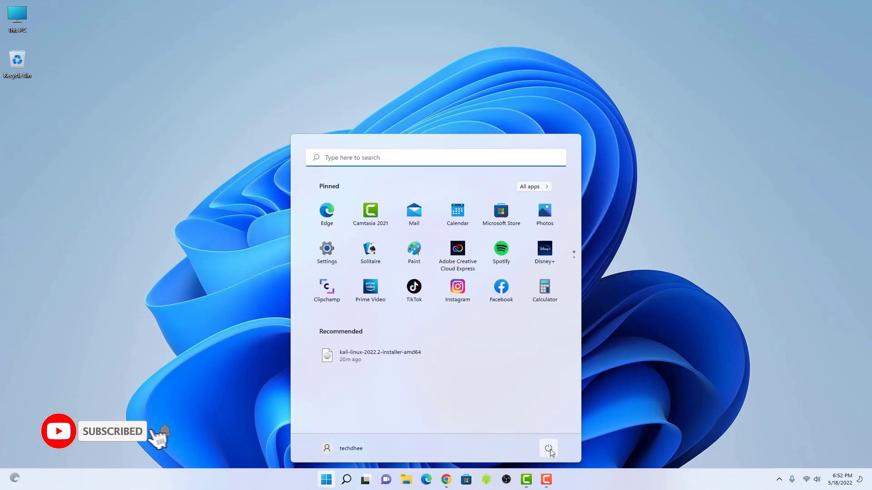
{"action": "left_click", "coordinate": [549, 448]}
{"action": "left_click", "coordinate": [537, 428]}
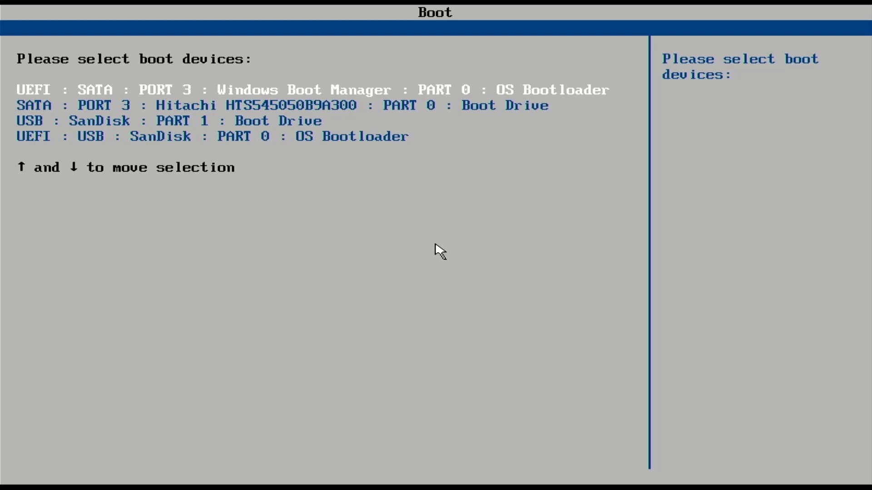
Step: Boot from the UEFI : USB : SanDisk : PART 0 entry in the boot menu
{"action": "key", "text": "Down"}
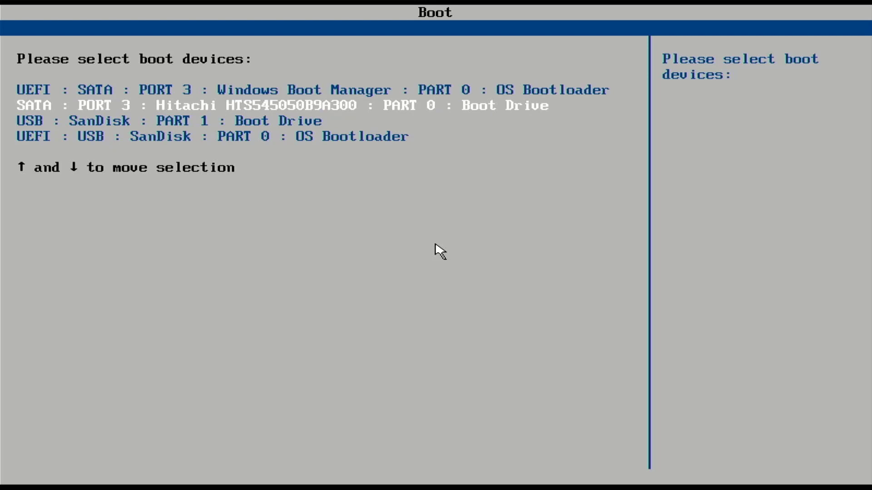
{"action": "key", "text": "Down"}
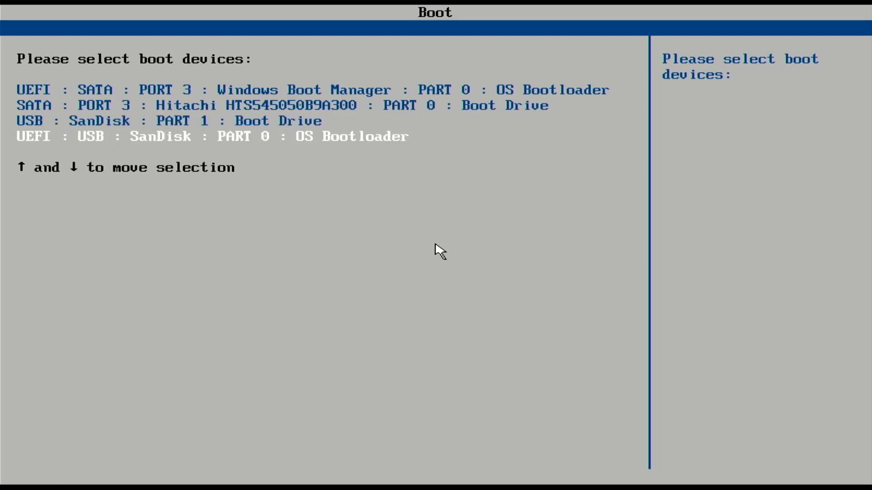
{"action": "key", "text": "Up"}
{"action": "key", "text": "Up"}
{"action": "key", "text": "Down"}
{"action": "key", "text": "Down"}
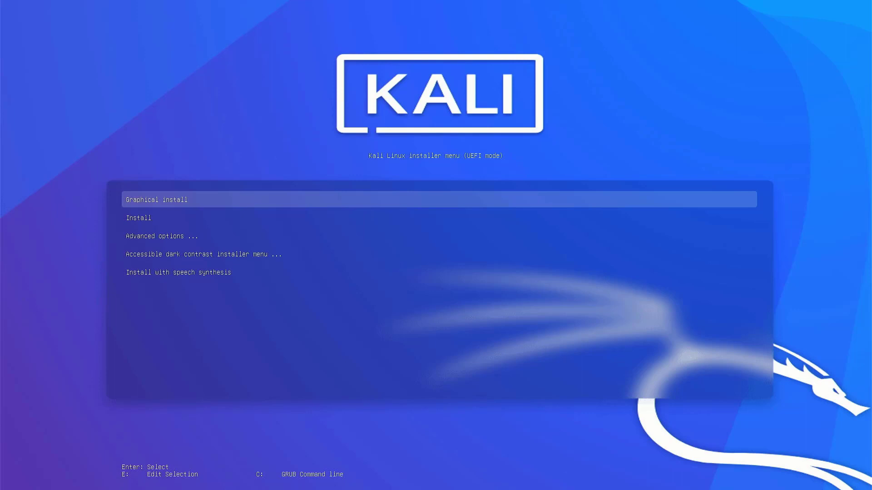
Step: Start the installer, keep English as the language and select India as the location
{"action": "key", "text": "Down"}
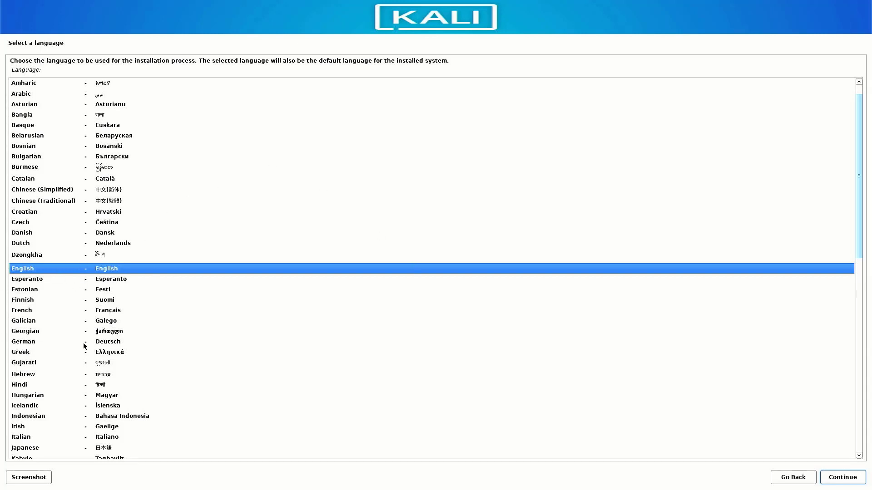
{"action": "left_click", "coordinate": [831, 477]}
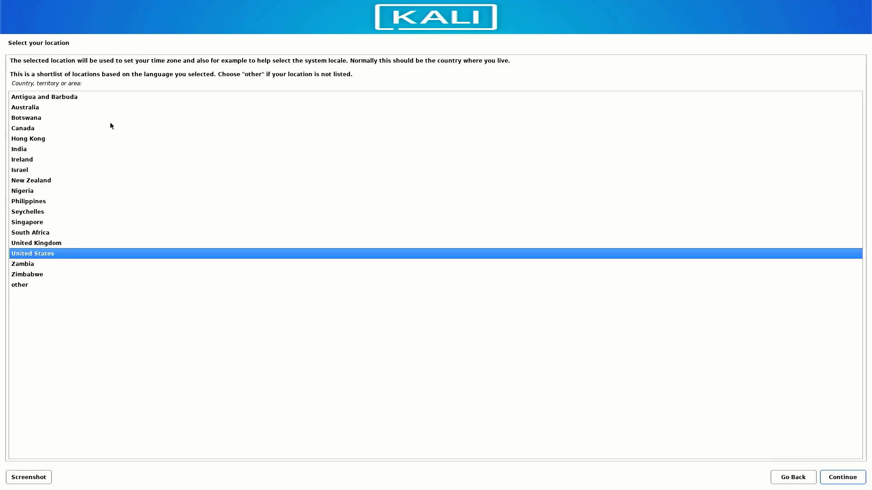
{"action": "left_click", "coordinate": [90, 151]}
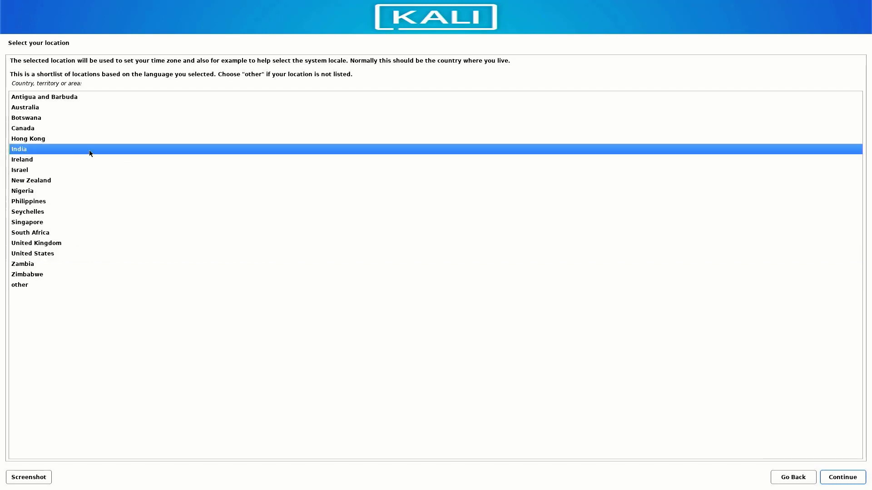
{"action": "left_click", "coordinate": [842, 479]}
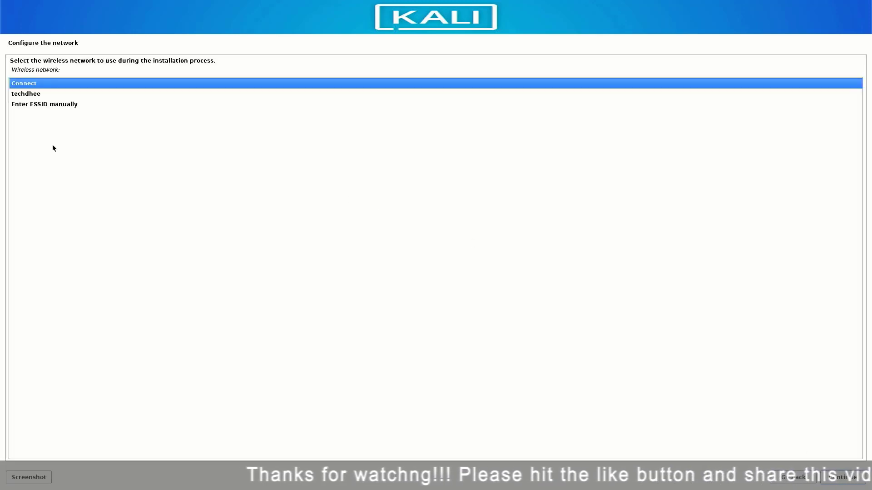
Step: Connect to the listed wireless network using WPA/WPA2 PSK and enter its passphrase
{"action": "left_click", "coordinate": [14, 95]}
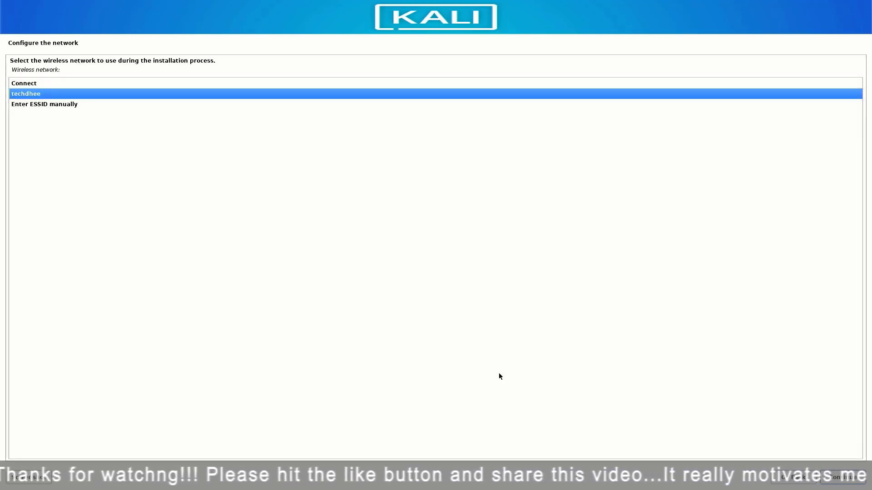
{"action": "left_click", "coordinate": [843, 477]}
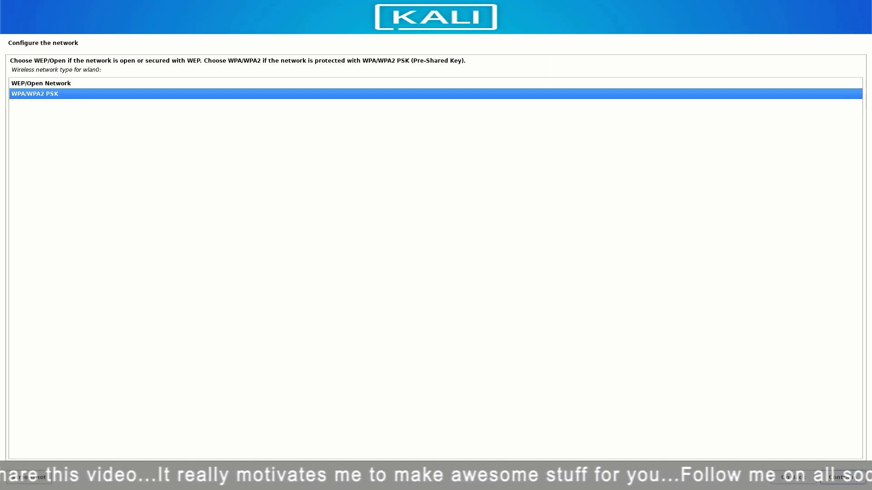
{"action": "left_click", "coordinate": [842, 477]}
{"action": "type", "text": "***"}
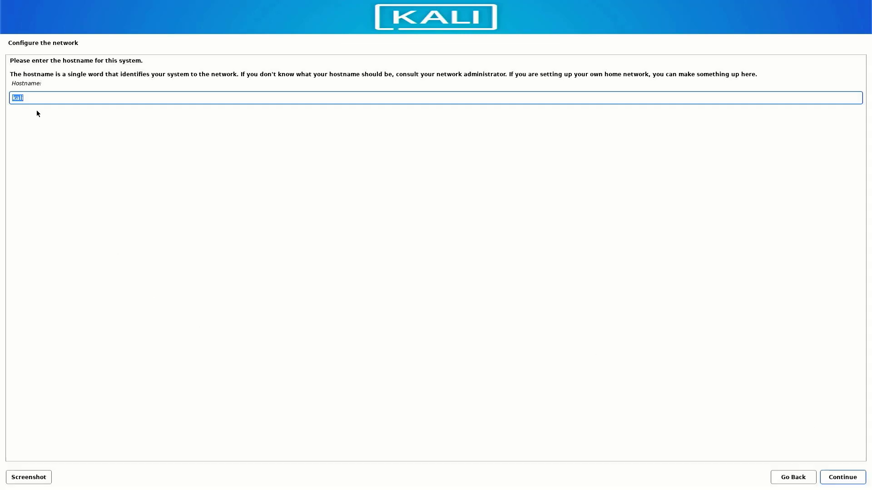
Step: Keep kali as the hostname and leave the domain name empty
{"action": "left_click", "coordinate": [41, 101]}
{"action": "left_click", "coordinate": [831, 481]}
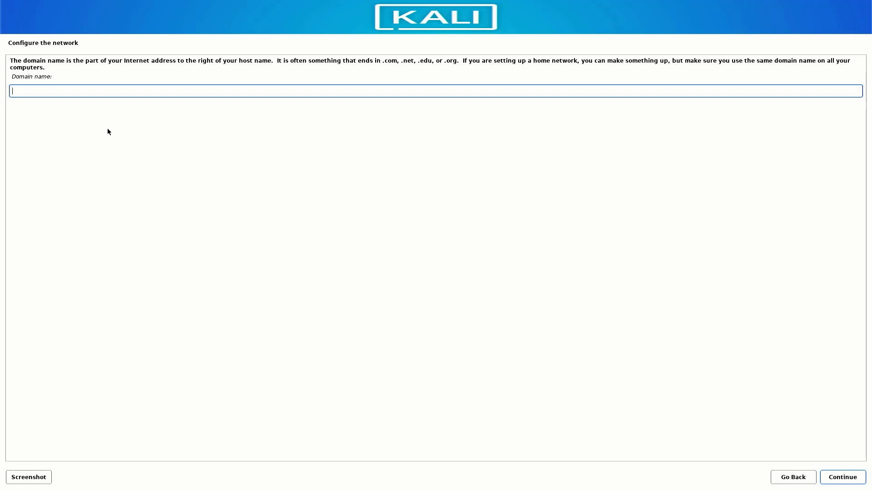
{"action": "left_click", "coordinate": [832, 481]}
Step: Enter the user's full name, extend the suggested username, and set the password twice
{"action": "type", "text": "T"}
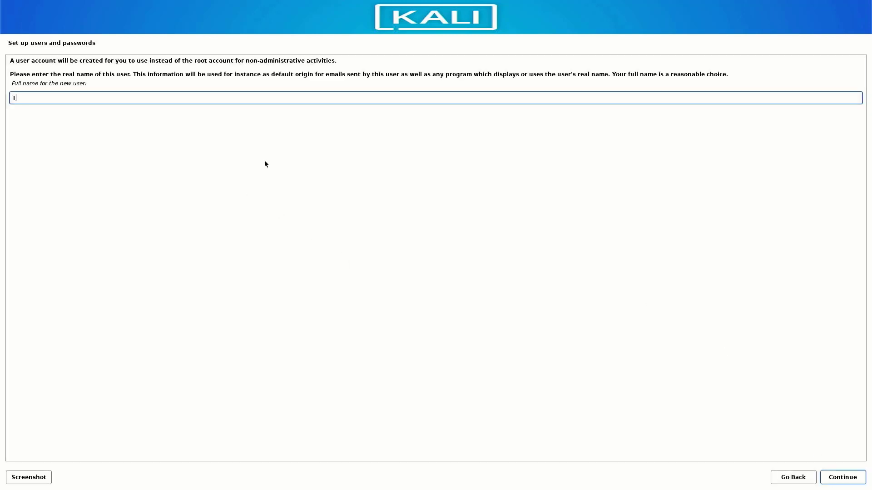
{"action": "type", "text": "ECH DHEE"}
{"action": "left_click", "coordinate": [848, 480]}
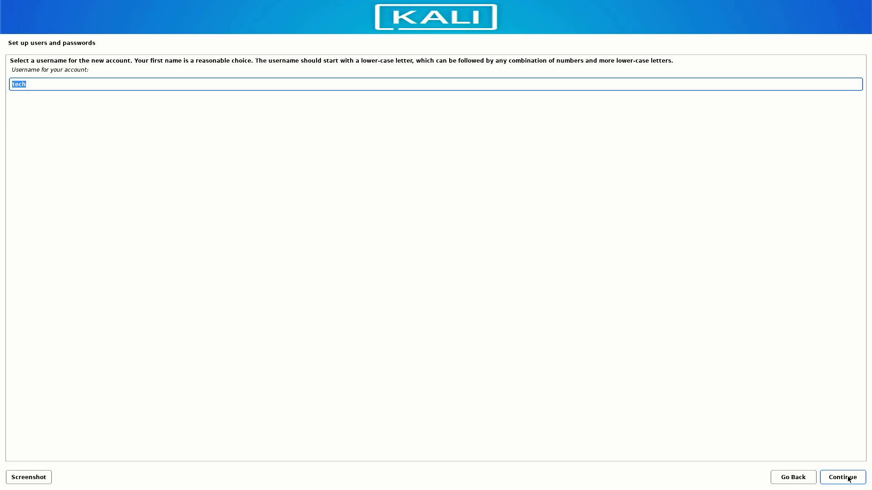
{"action": "key", "text": "End"}
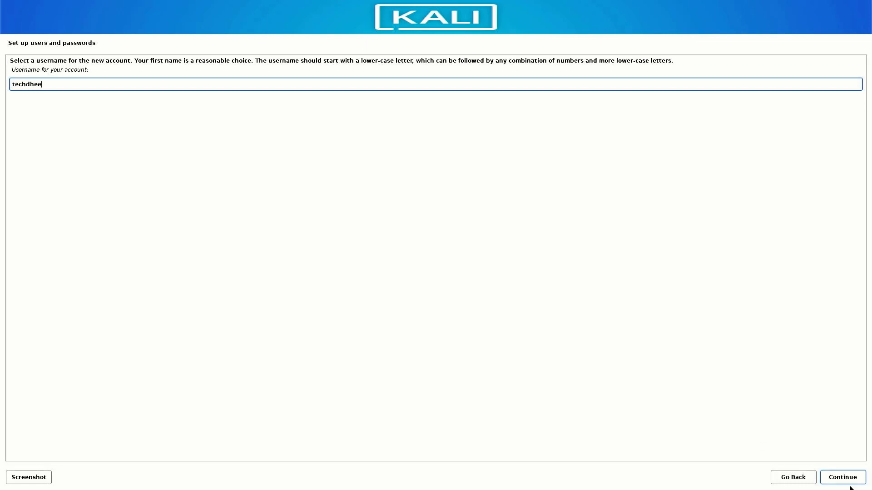
{"action": "left_click", "coordinate": [845, 483]}
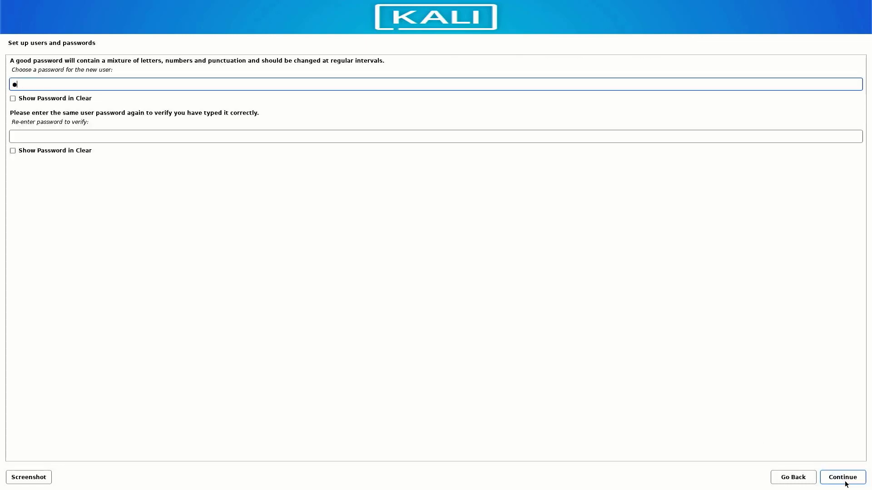
{"action": "key", "text": "Tab"}
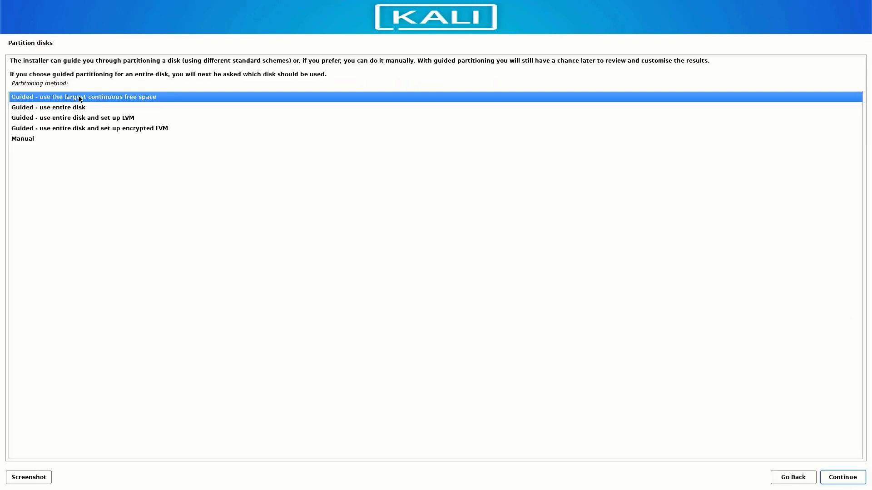
Step: Select the Manual partitioning method to show the 500.1 GB sda disk's partition overview
{"action": "left_click", "coordinate": [63, 110]}
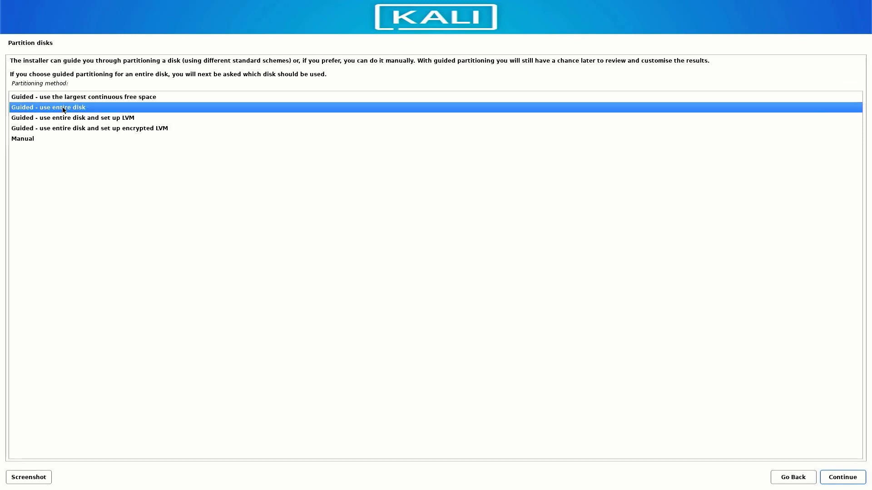
{"action": "left_click", "coordinate": [63, 119]}
{"action": "left_click", "coordinate": [62, 129]}
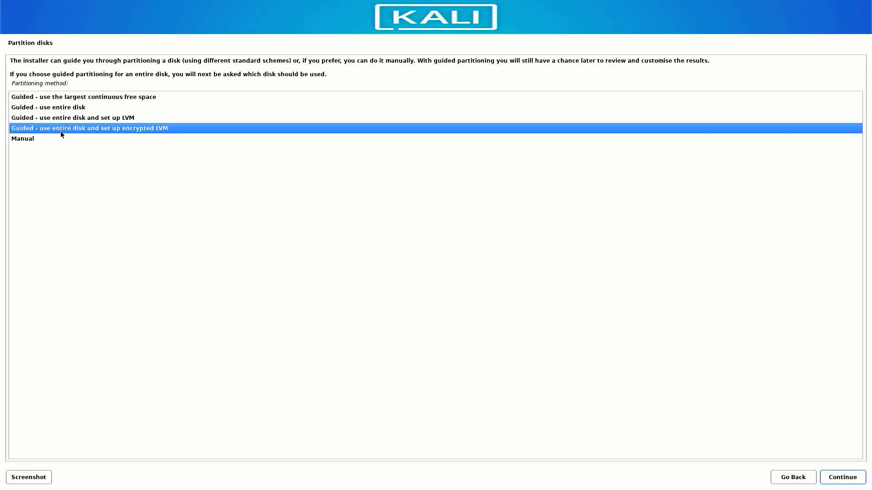
{"action": "left_click", "coordinate": [28, 141]}
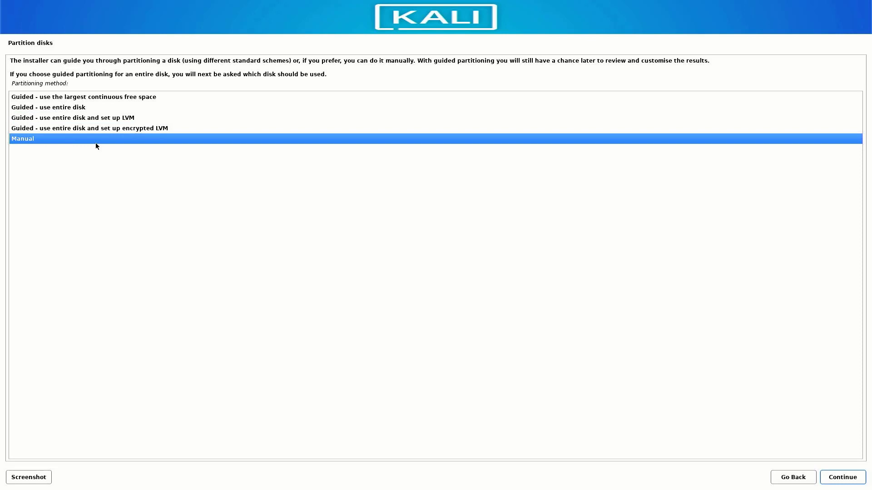
{"action": "left_click", "coordinate": [837, 477]}
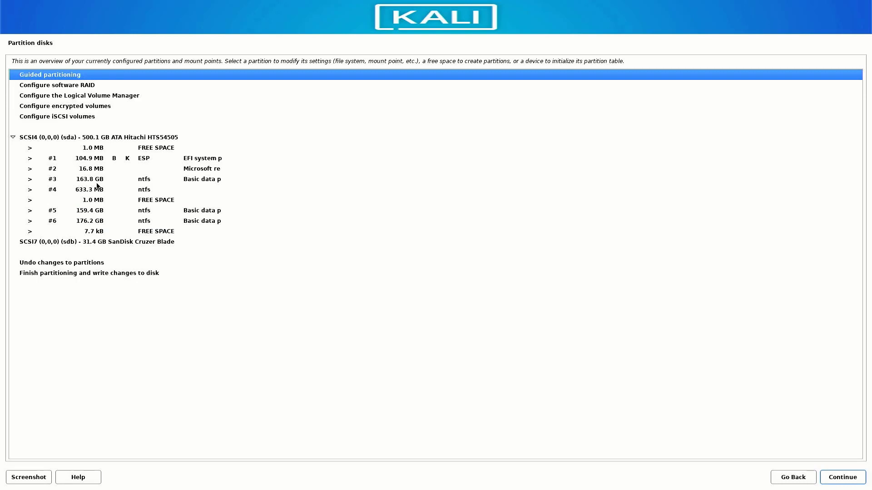
Step: Delete partition #1 (EFI system) and partition #2 on the 500.1 GB disk
{"action": "left_click", "coordinate": [51, 140]}
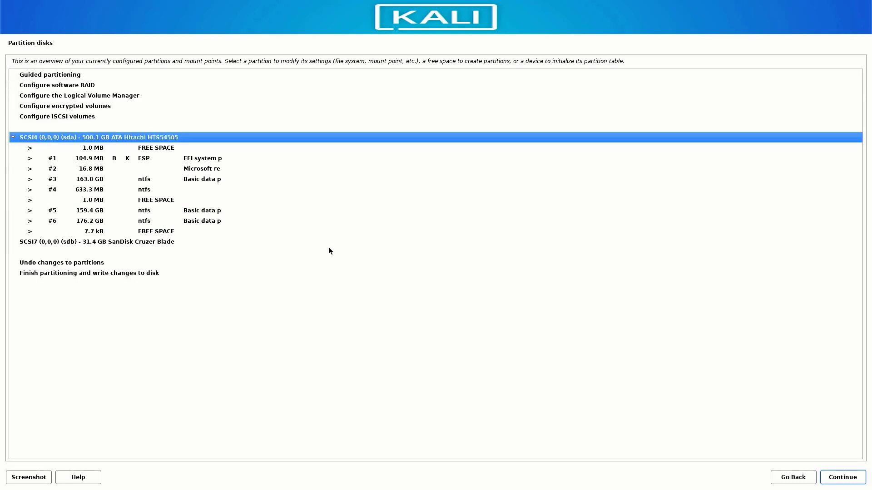
{"action": "left_click", "coordinate": [159, 179]}
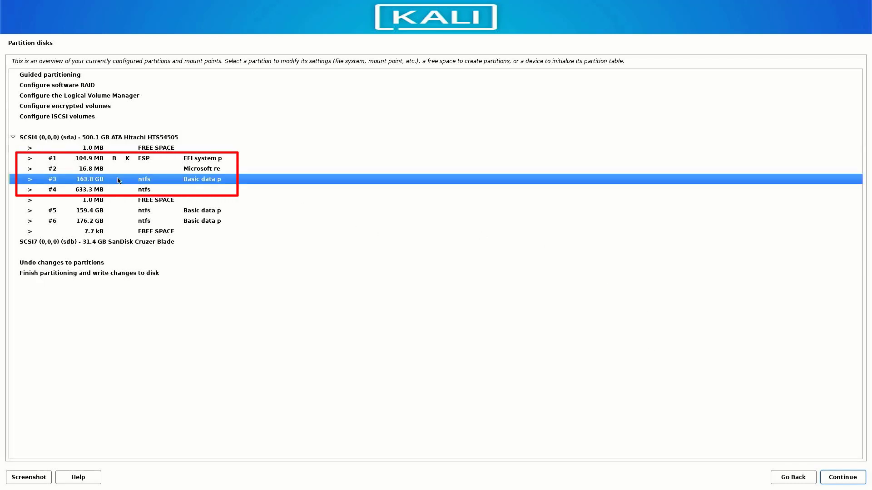
{"action": "left_click", "coordinate": [101, 159]}
{"action": "double_click", "coordinate": [100, 159]}
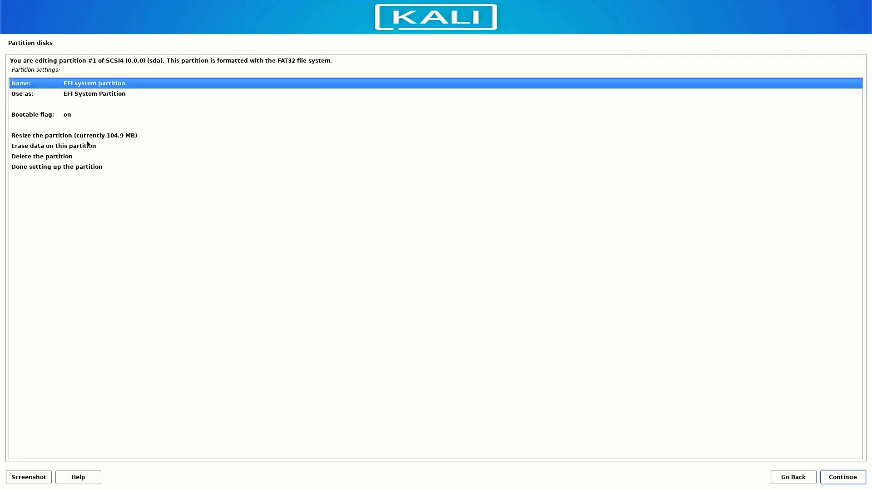
{"action": "left_click", "coordinate": [36, 158]}
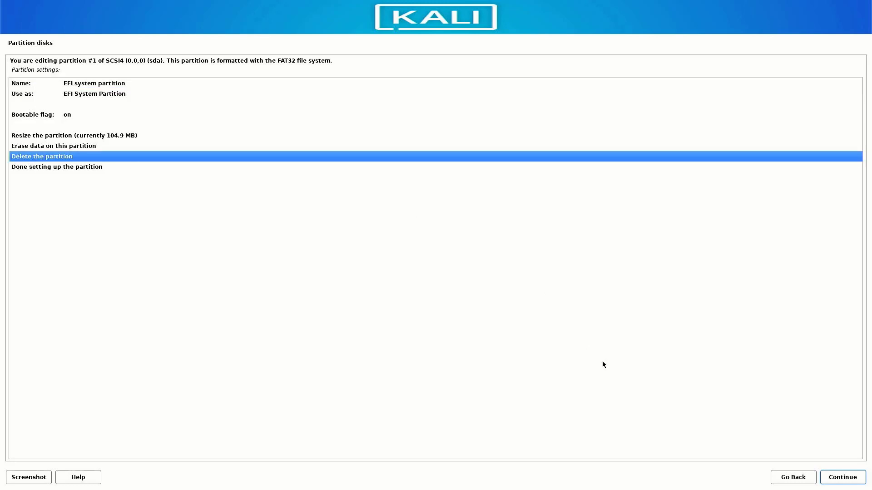
{"action": "left_click", "coordinate": [858, 479]}
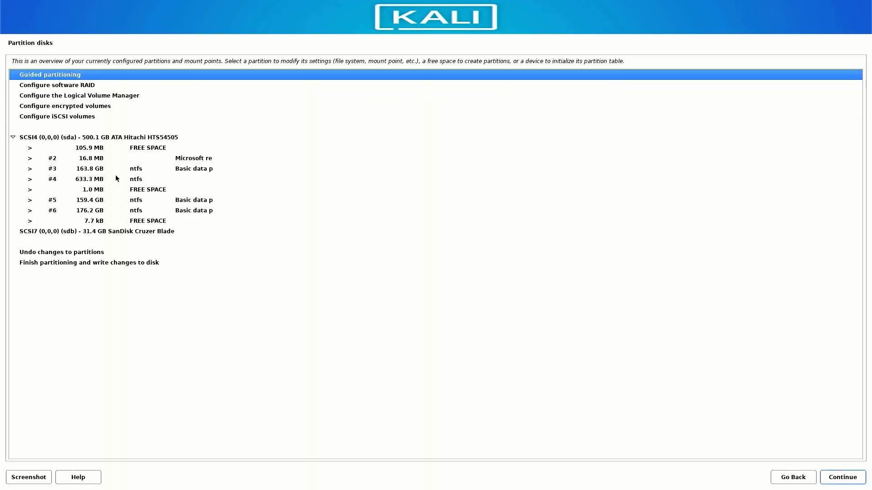
{"action": "left_click", "coordinate": [90, 159]}
{"action": "double_click", "coordinate": [91, 159]}
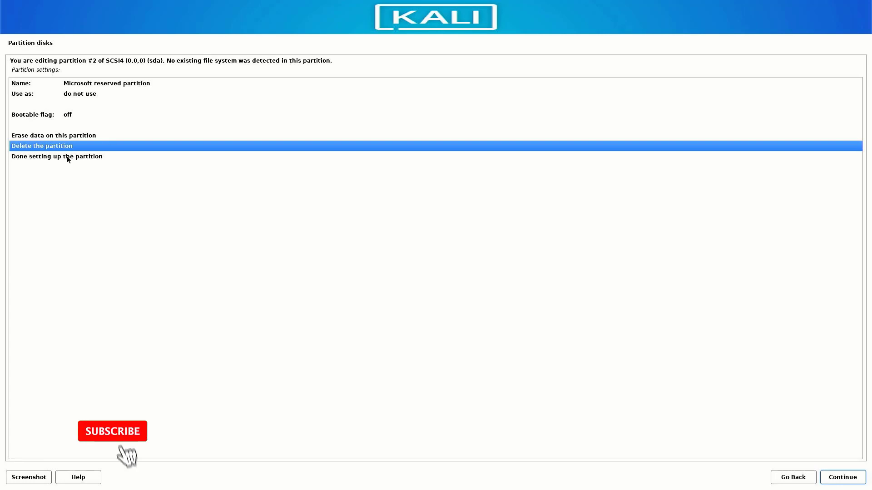
{"action": "left_click", "coordinate": [67, 158]}
{"action": "double_click", "coordinate": [112, 146]}
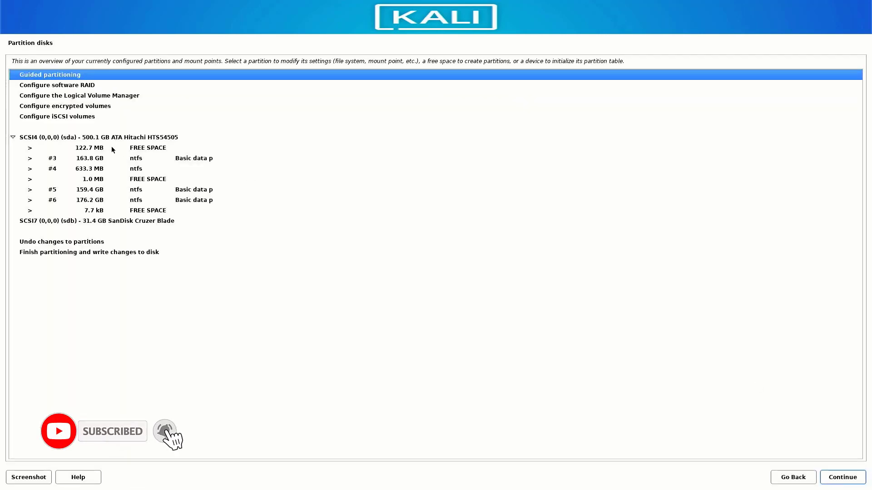
Step: Delete the 163.8 GB NTFS partition #3 and the 633.3 MB NTFS partition #4
{"action": "left_click", "coordinate": [96, 159]}
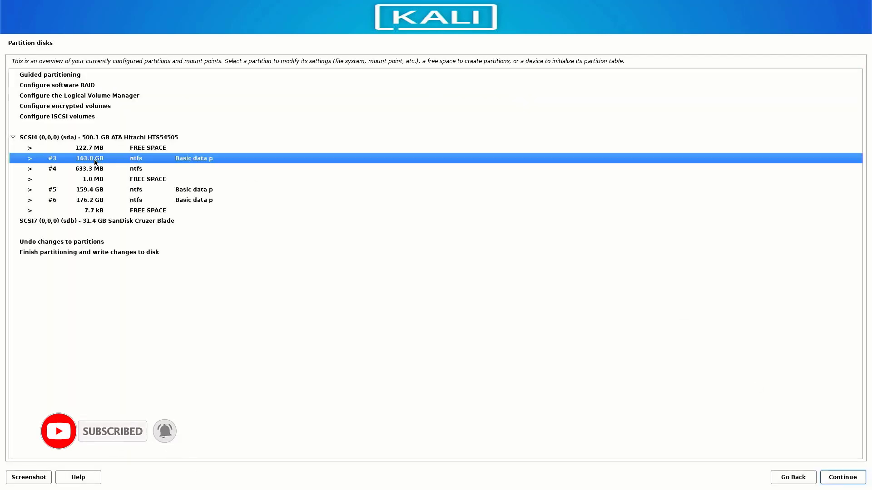
{"action": "double_click", "coordinate": [95, 160]}
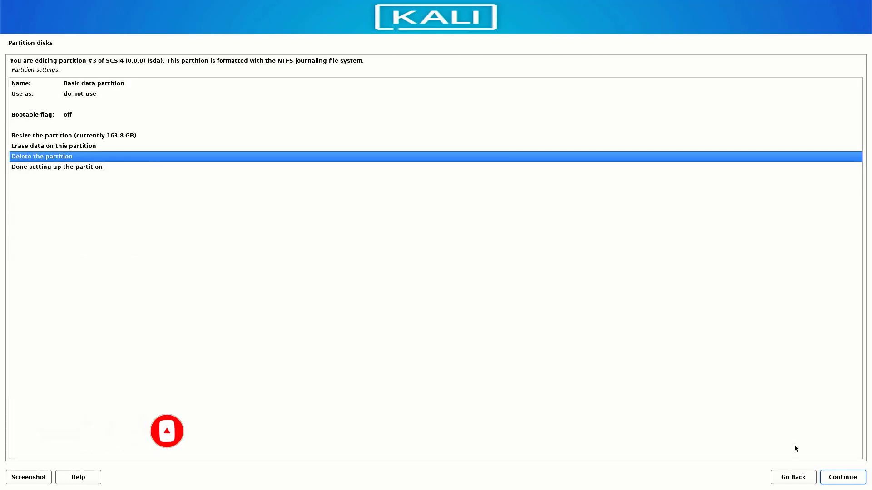
{"action": "left_click", "coordinate": [838, 478]}
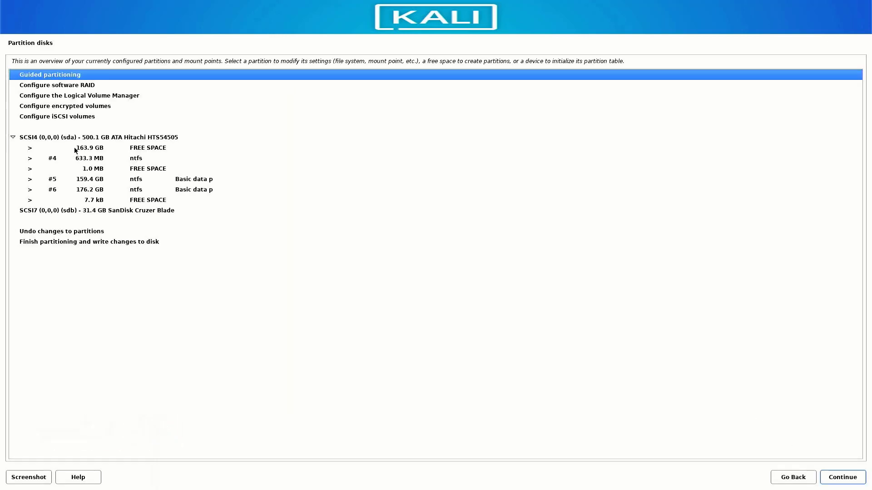
{"action": "left_click", "coordinate": [84, 159]}
{"action": "double_click", "coordinate": [84, 158]}
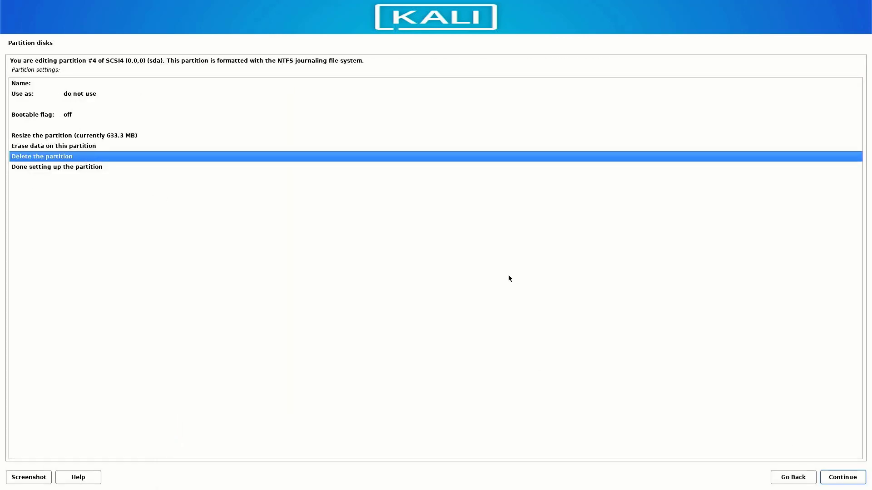
{"action": "left_click", "coordinate": [842, 477]}
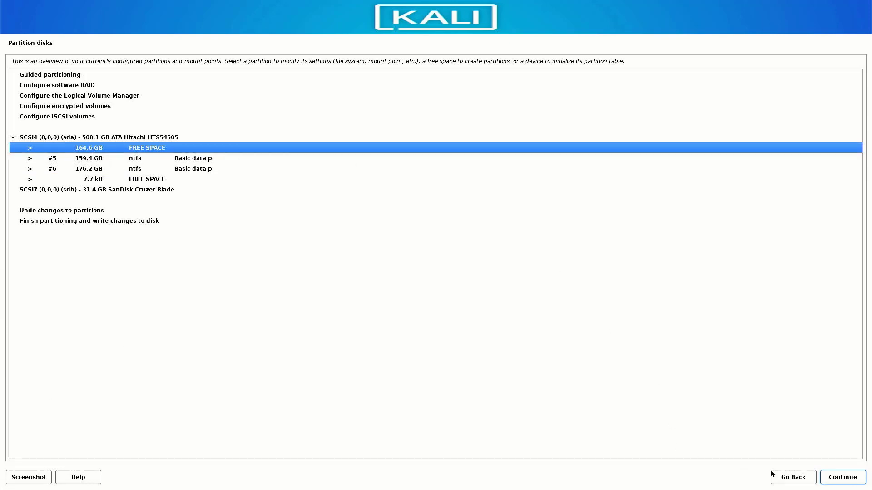
Step: Create a new 500M partition at the beginning of the 164.6 GB free space
{"action": "left_click", "coordinate": [834, 478]}
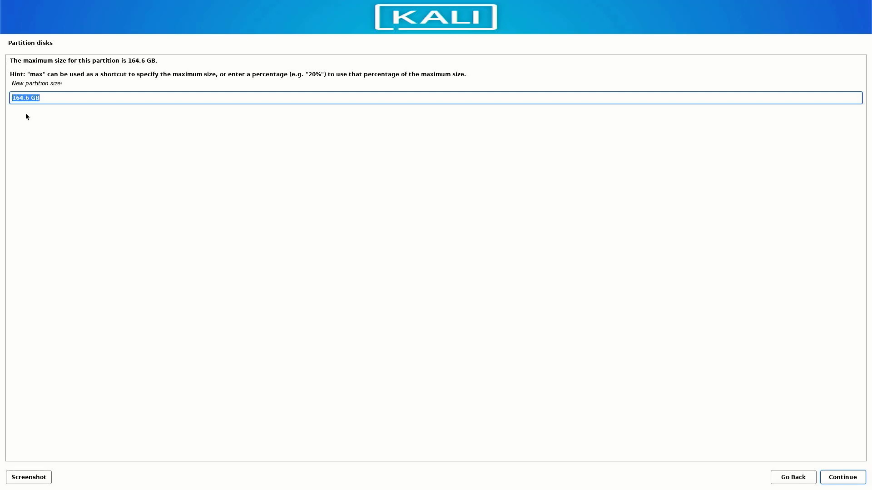
{"action": "type", "text": "500"}
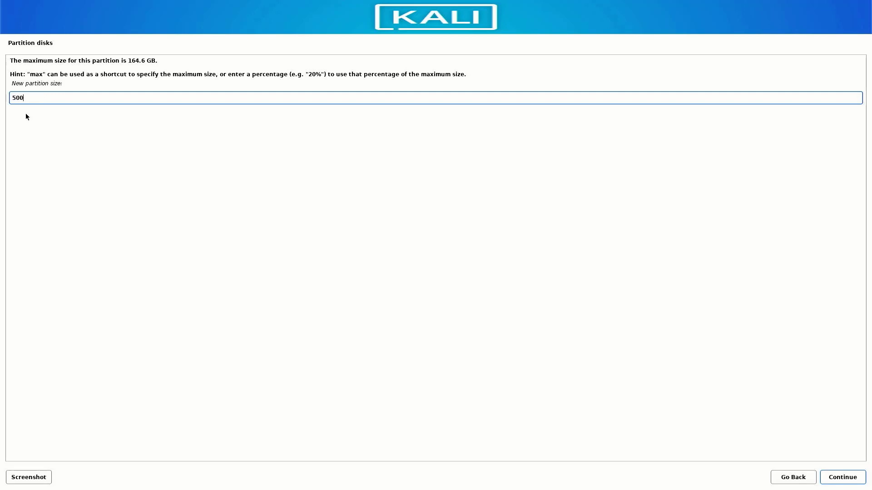
{"action": "type", "text": "MB"}
{"action": "left_click", "coordinate": [834, 480]}
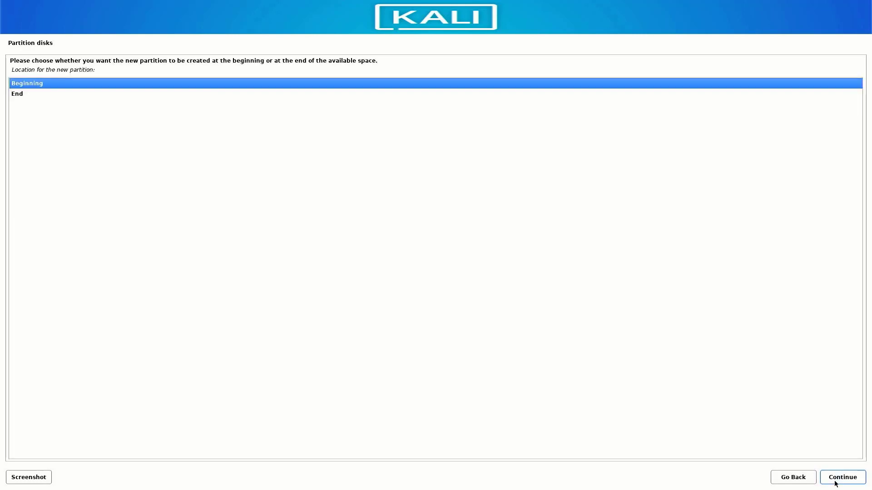
{"action": "left_click", "coordinate": [834, 481]}
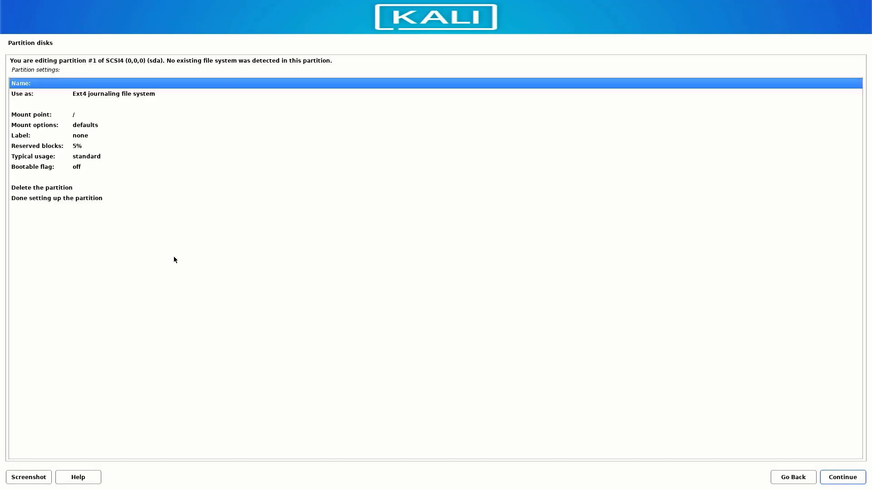
Step: Use the new partition as an EFI System Partition and finish setting it up
{"action": "double_click", "coordinate": [102, 94]}
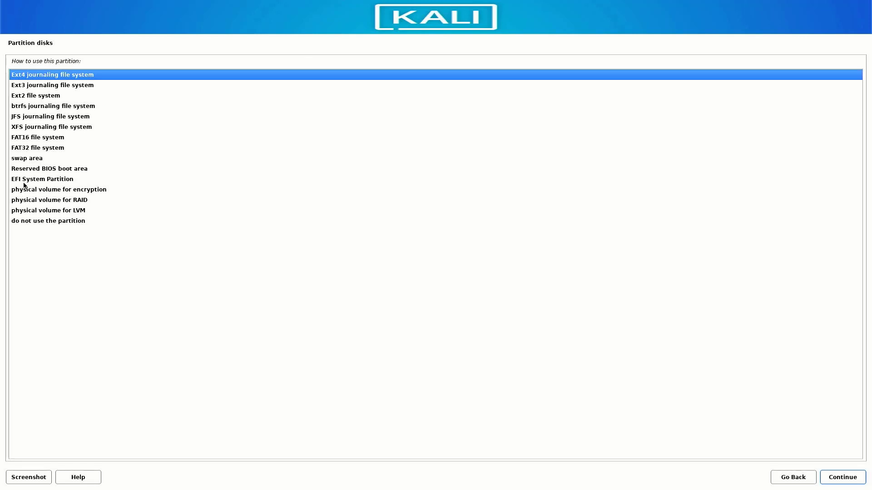
{"action": "left_click", "coordinate": [24, 180]}
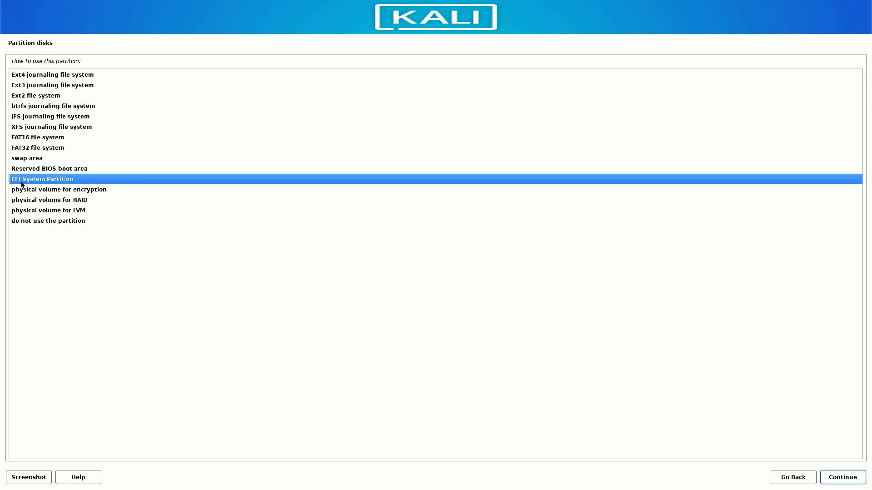
{"action": "left_click", "coordinate": [851, 479]}
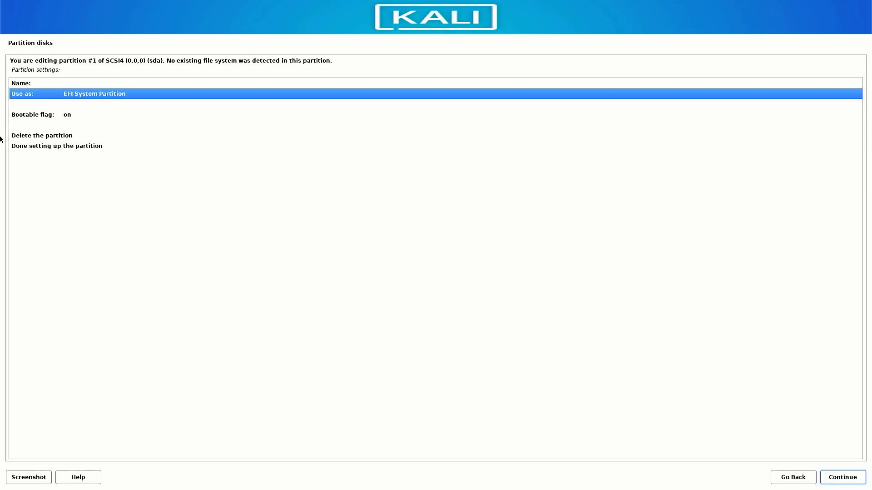
{"action": "left_click", "coordinate": [45, 145]}
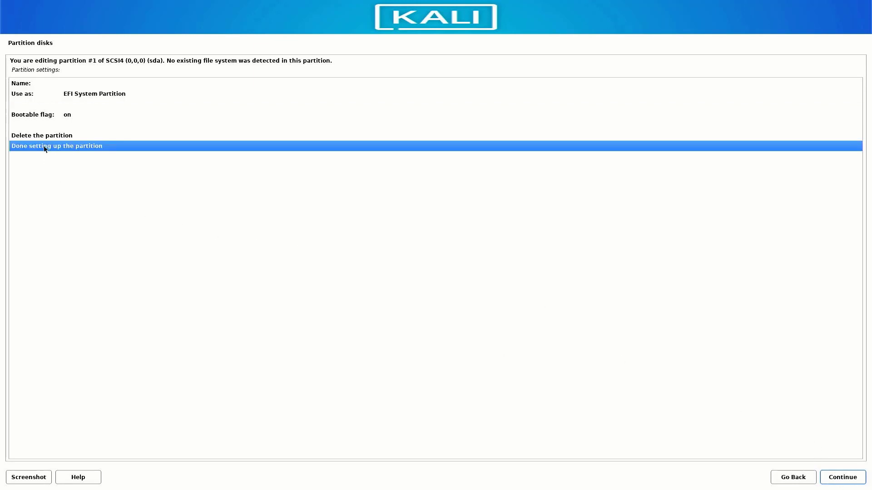
{"action": "left_click", "coordinate": [848, 478]}
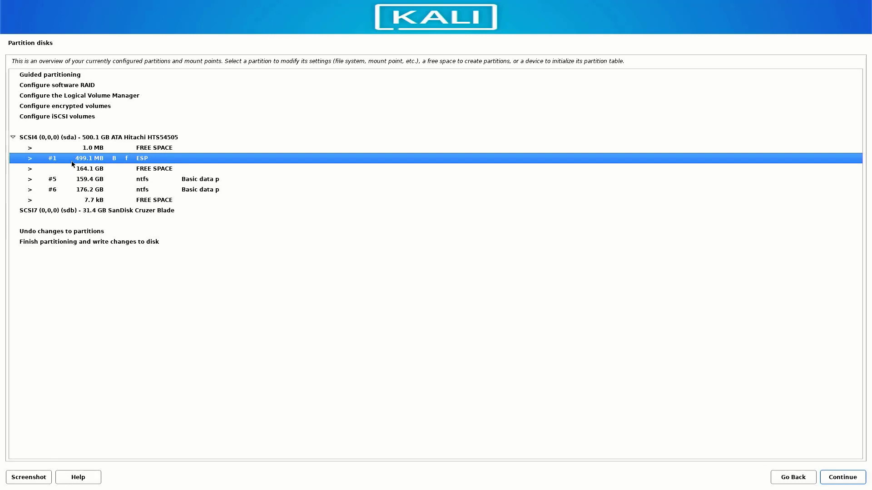
Step: Create an 8GB partition at the beginning of the 164.1 GB free space as swap area
{"action": "left_click", "coordinate": [155, 170]}
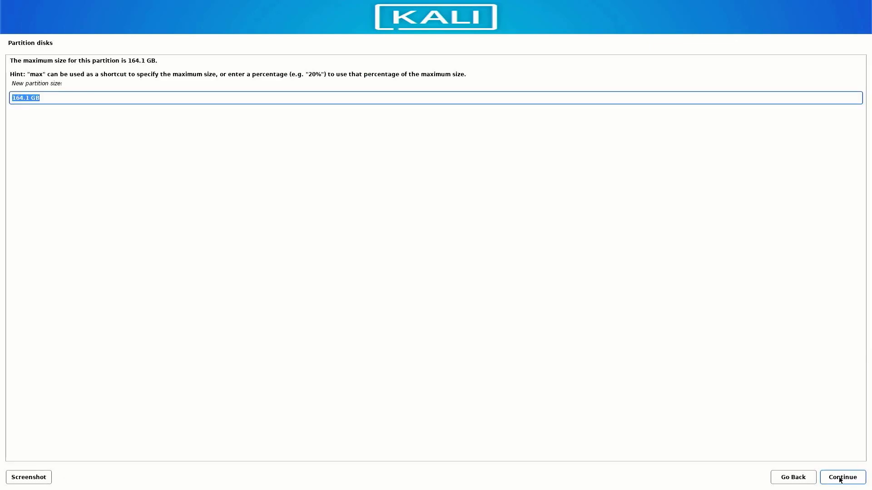
{"action": "type", "text": "8"}
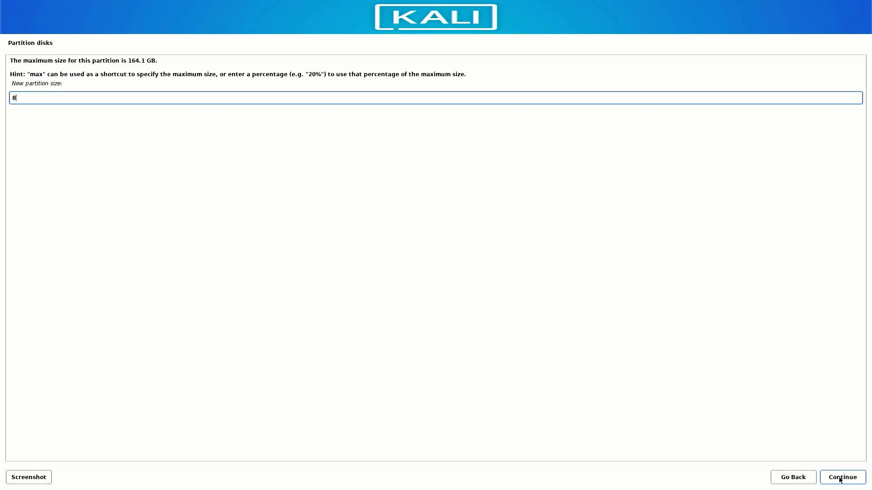
{"action": "type", "text": "GB"}
{"action": "left_click", "coordinate": [840, 482]}
{"action": "left_click", "coordinate": [840, 482]}
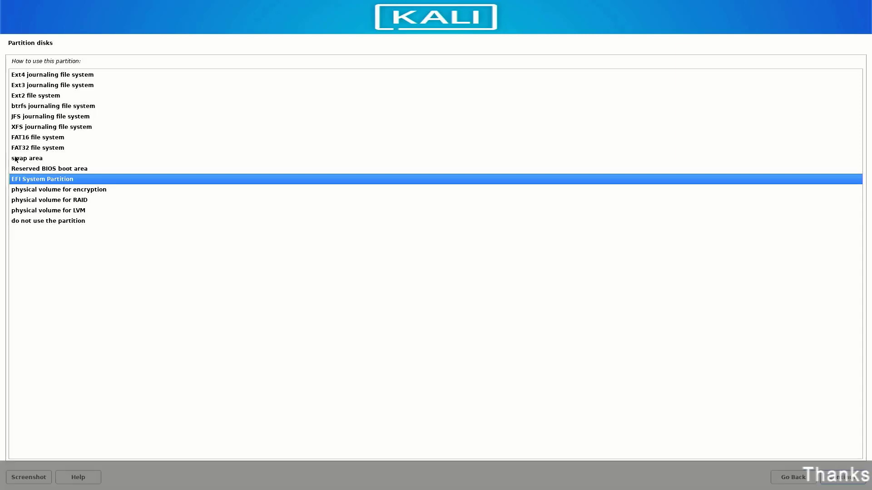
{"action": "left_click", "coordinate": [15, 161]}
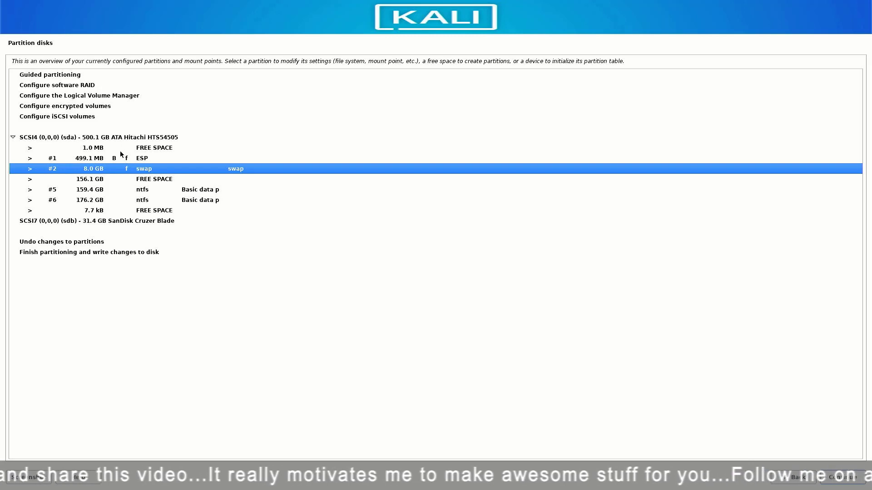
Step: Create a 100GB ext4 partition mounted at / at the beginning of the 156.1 GB free space
{"action": "left_click", "coordinate": [134, 179]}
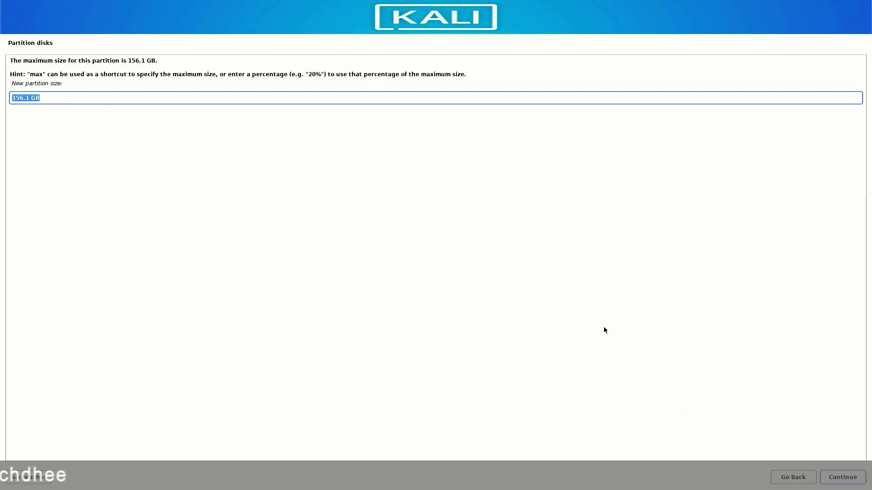
{"action": "type", "text": "100"}
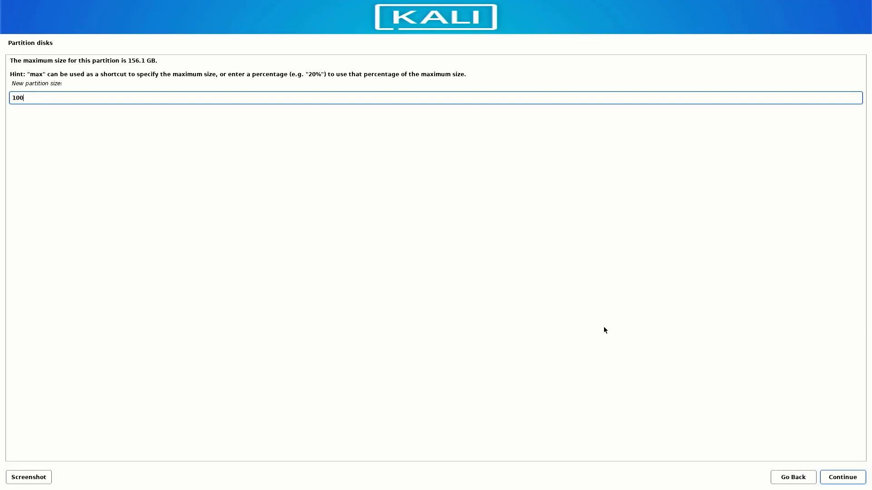
{"action": "type", "text": "GB"}
{"action": "left_click", "coordinate": [825, 478]}
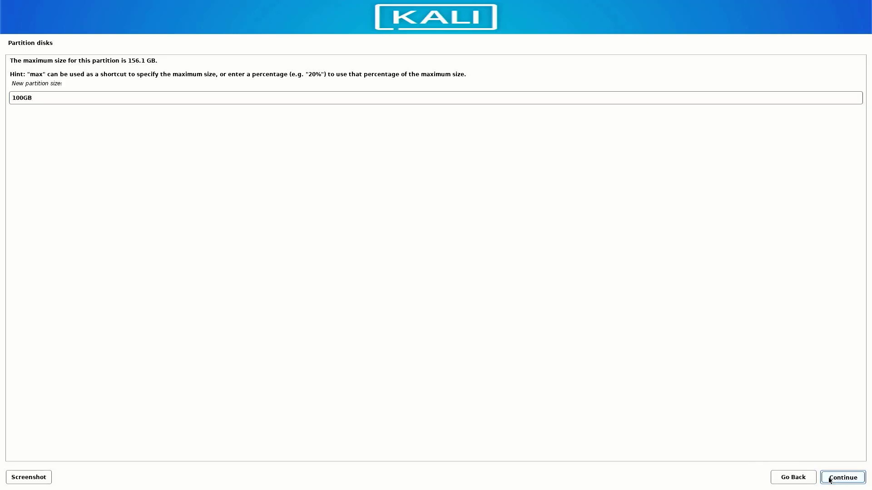
{"action": "left_click", "coordinate": [829, 478]}
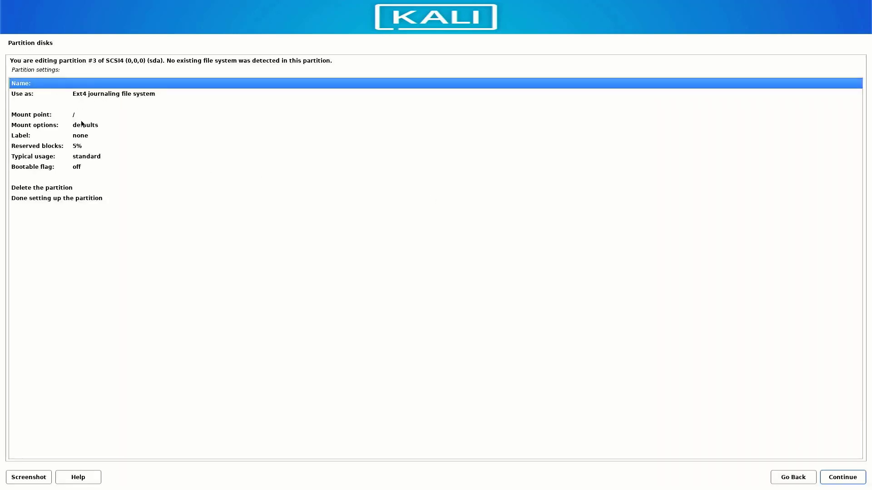
{"action": "left_click", "coordinate": [62, 198]}
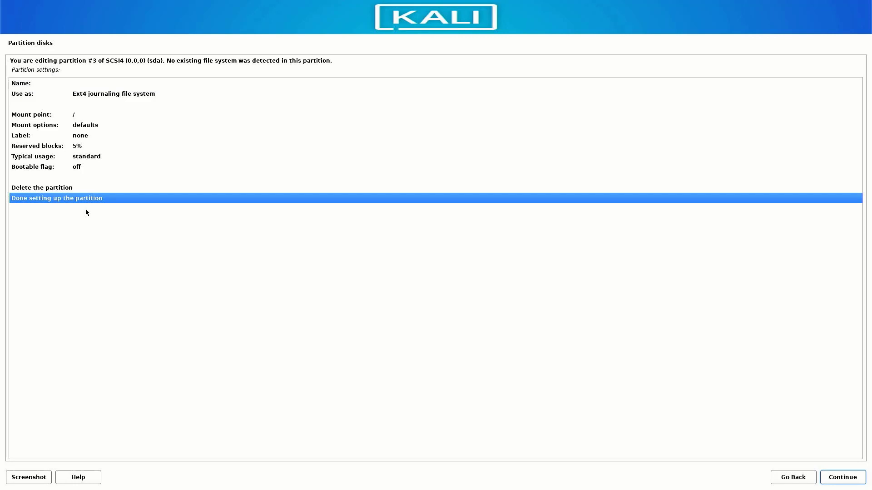
{"action": "left_click", "coordinate": [841, 476]}
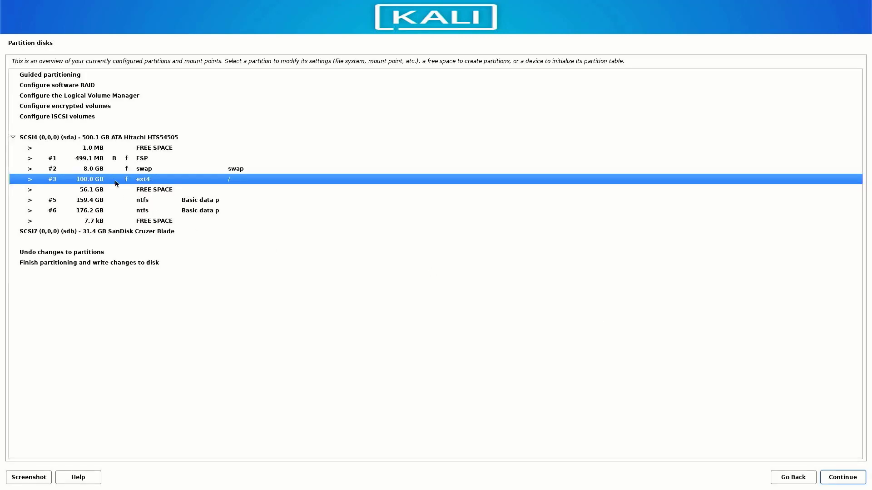
Step: Turn the whole remaining 56.1 GB free space into an ext4 partition mounted at /home
{"action": "left_click", "coordinate": [175, 189]}
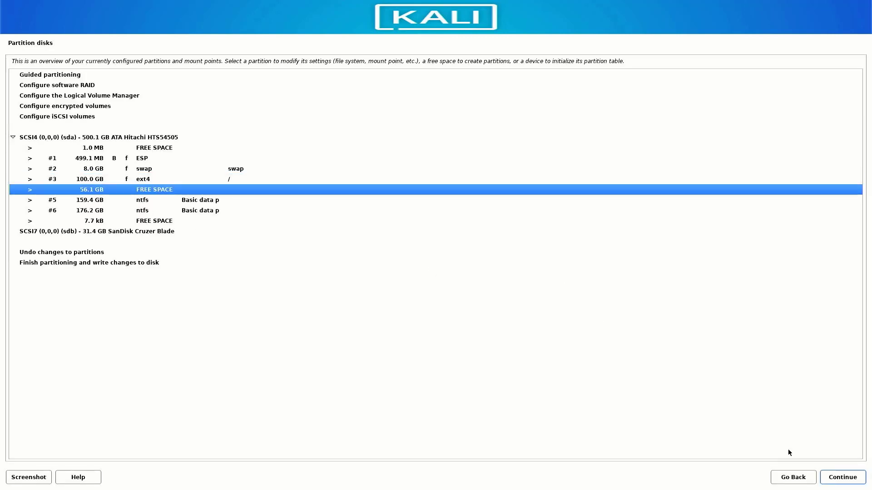
{"action": "left_click", "coordinate": [845, 477]}
{"action": "left_click", "coordinate": [845, 479]}
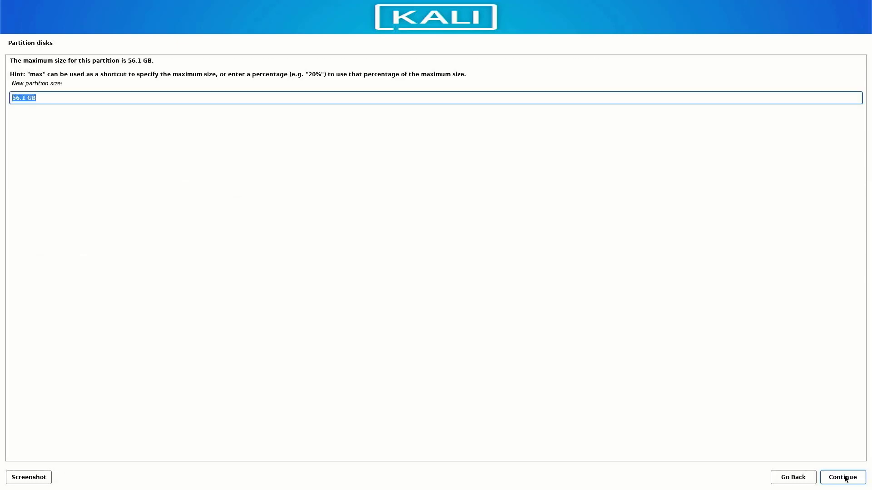
{"action": "left_click", "coordinate": [845, 479]}
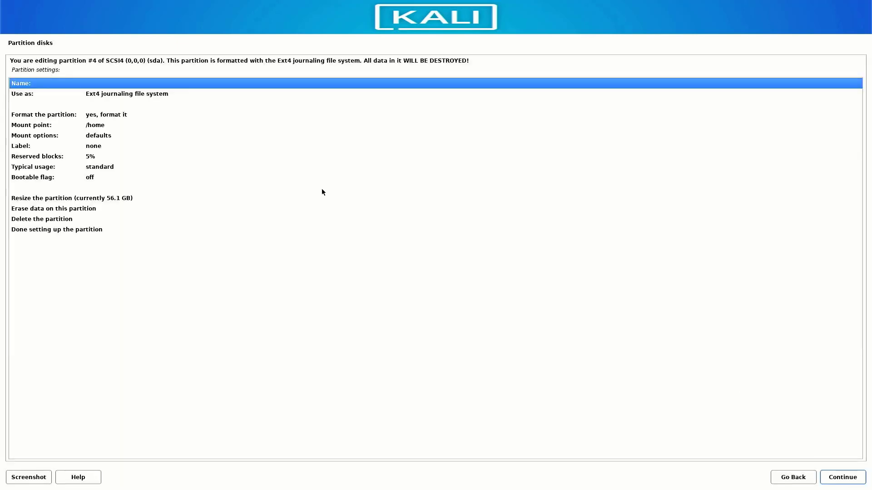
{"action": "left_click", "coordinate": [109, 135]}
{"action": "left_click", "coordinate": [91, 177]}
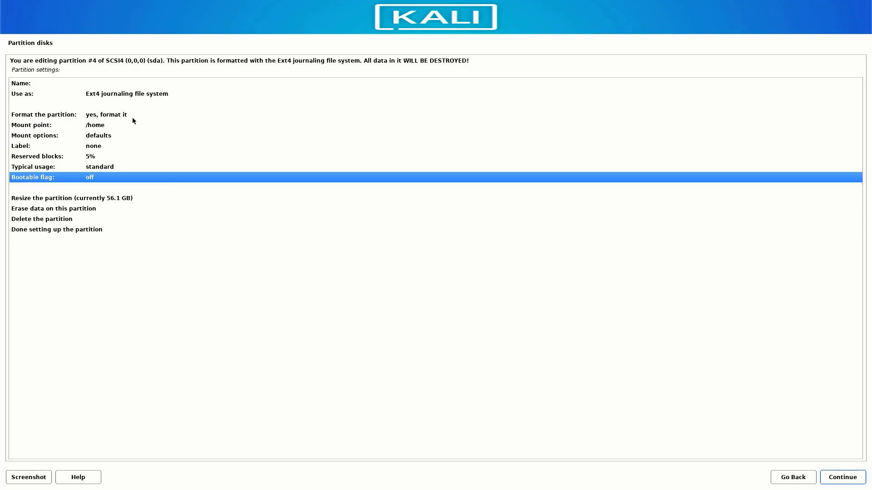
{"action": "left_click", "coordinate": [62, 229]}
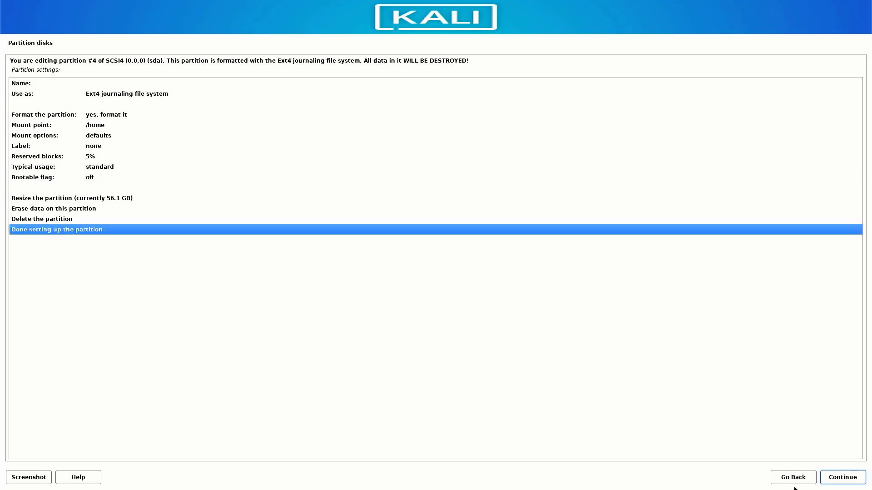
{"action": "left_click", "coordinate": [847, 482]}
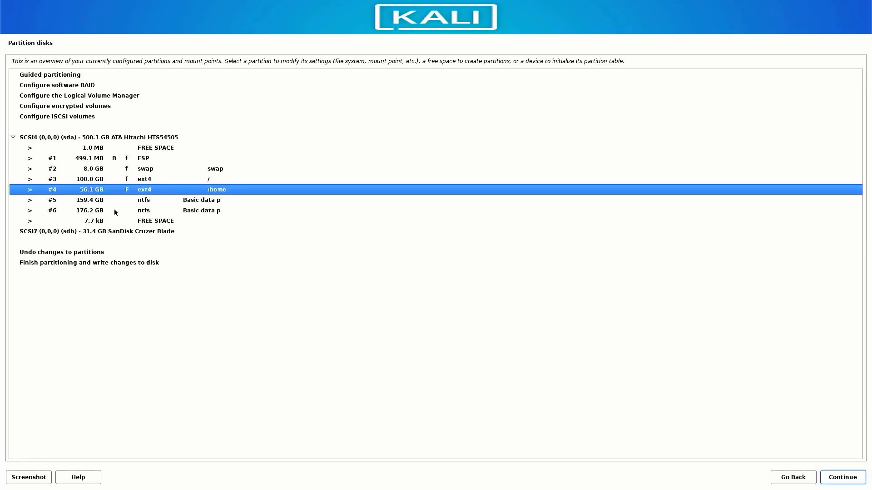
Step: Finish partitioning and confirm writing the changes to the disk
{"action": "left_click", "coordinate": [41, 263]}
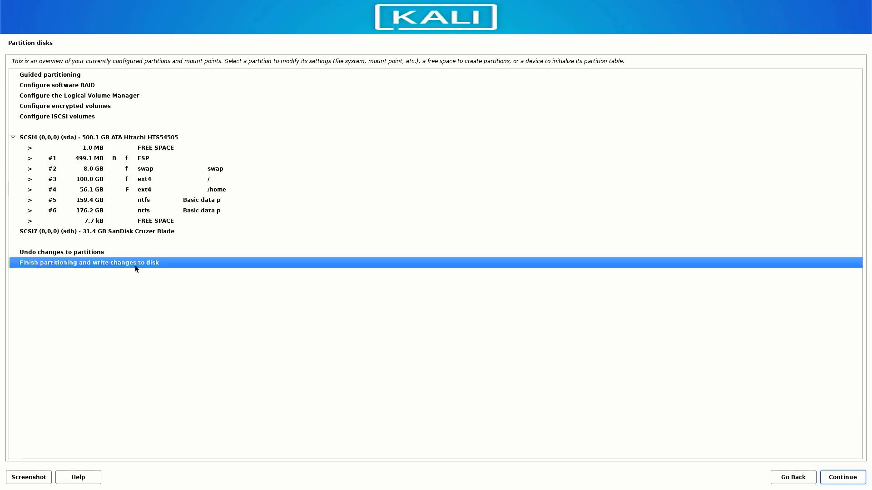
{"action": "left_click", "coordinate": [835, 478]}
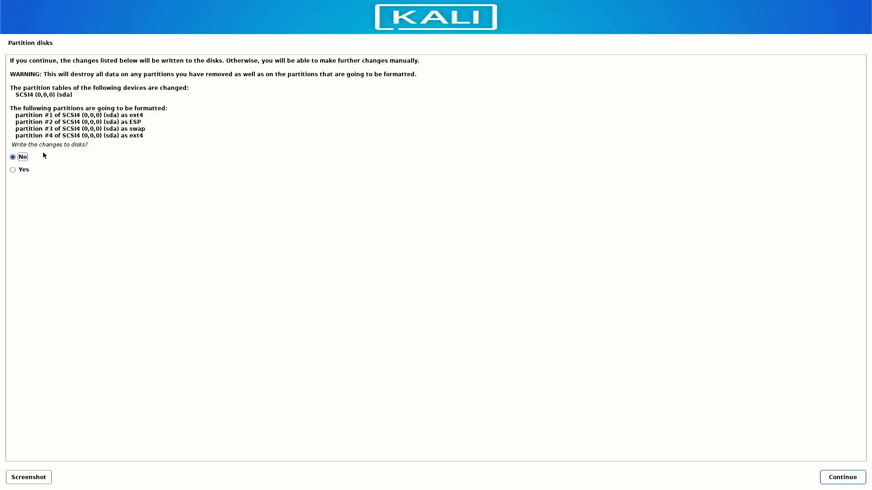
{"action": "left_click", "coordinate": [13, 170]}
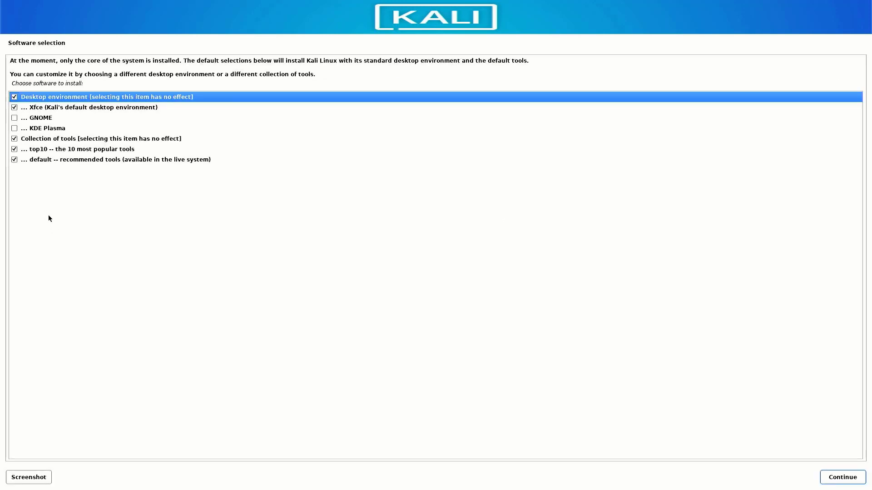
Step: Keep only Xfce checked among GNOME and KDE Plasma, then start the software installation
{"action": "left_click", "coordinate": [14, 108]}
{"action": "left_click", "coordinate": [14, 118]}
{"action": "left_click", "coordinate": [14, 128]}
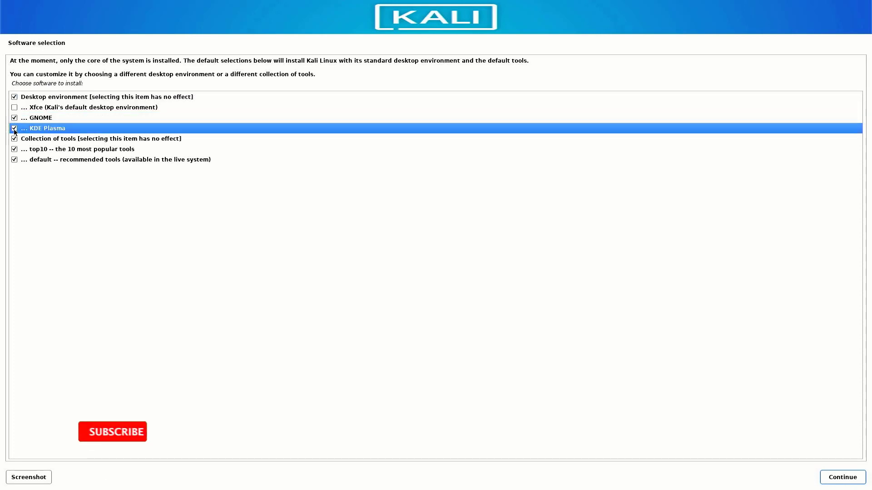
{"action": "left_click", "coordinate": [14, 128]}
{"action": "left_click", "coordinate": [14, 118]}
{"action": "left_click", "coordinate": [14, 107]}
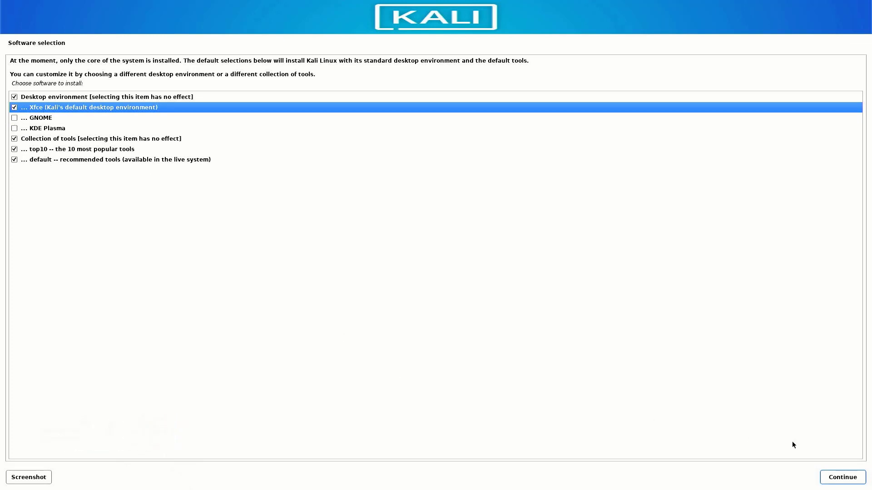
{"action": "left_click", "coordinate": [839, 482]}
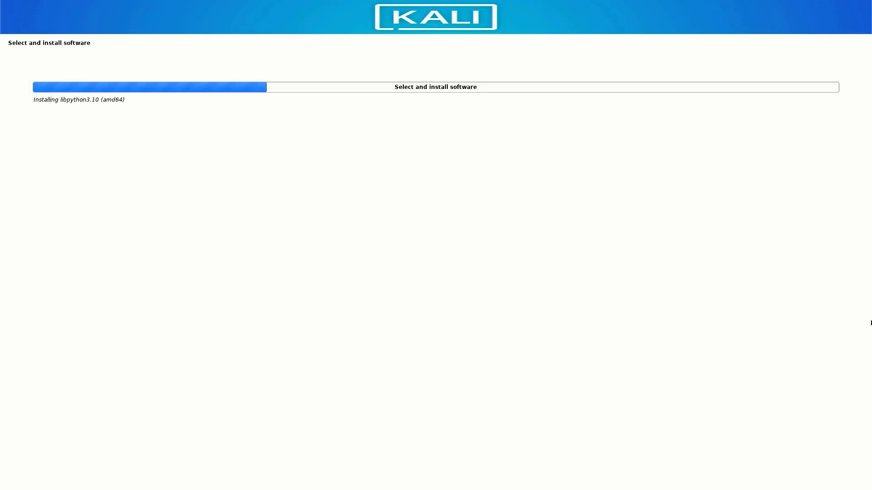